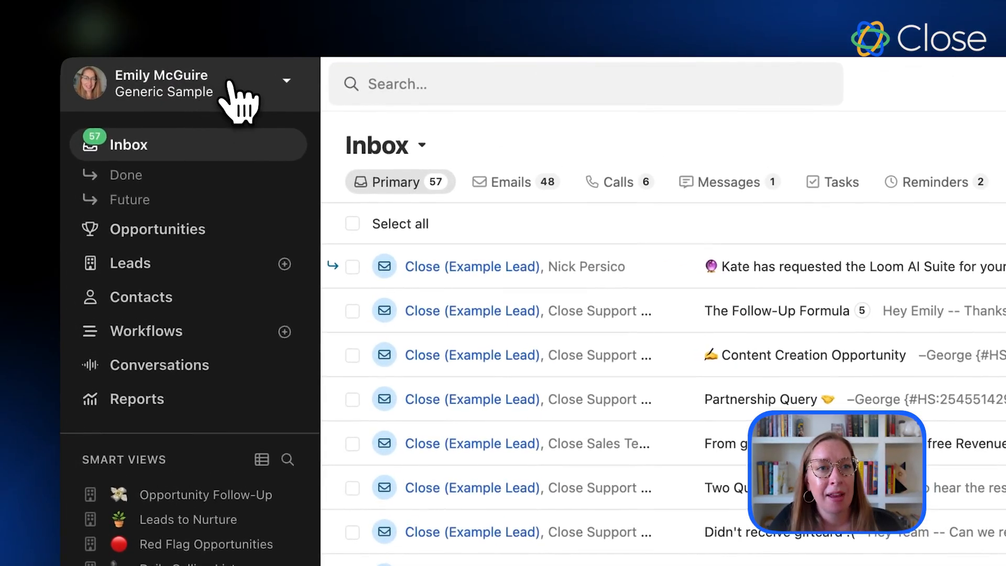
Start a new data import and upload the sample import CSV file
{"action": "left_click", "coordinate": [230, 87]}
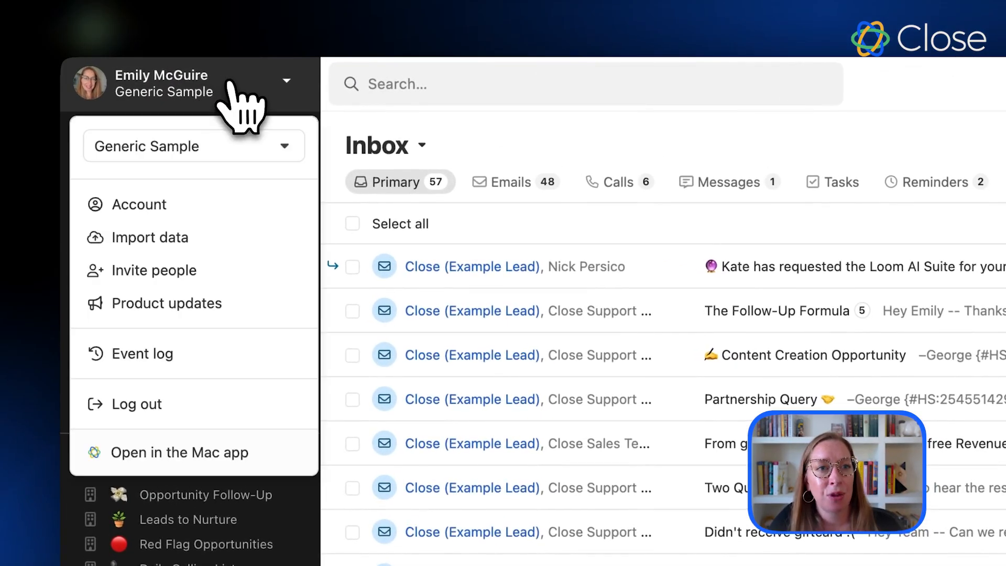
{"action": "left_click", "coordinate": [157, 239]}
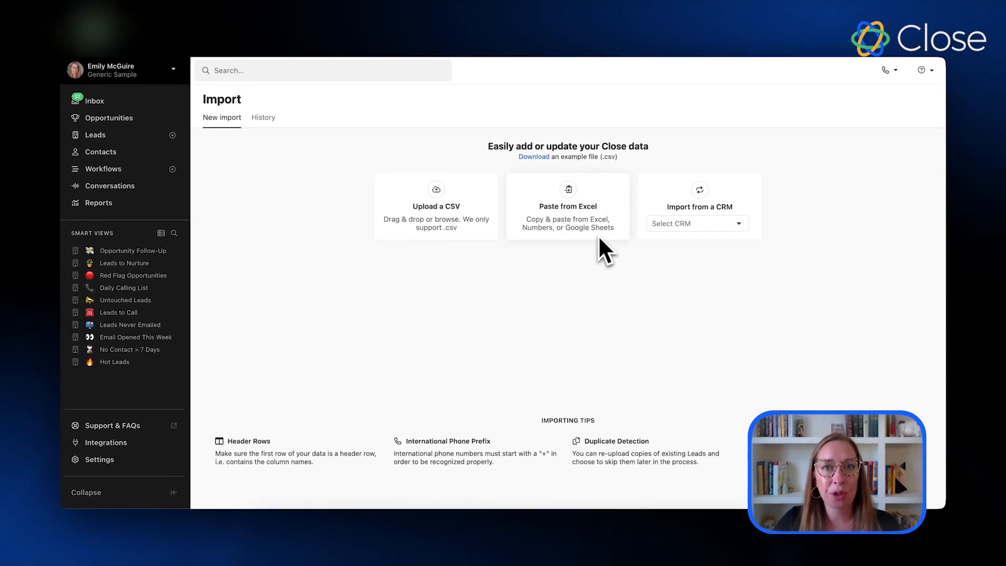
{"action": "left_click", "coordinate": [455, 207]}
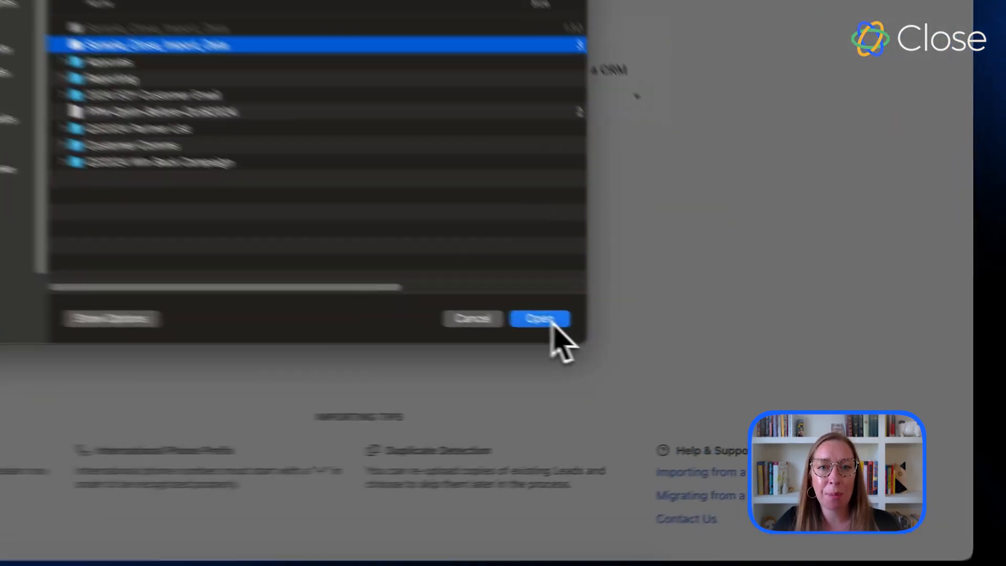
{"action": "left_click", "coordinate": [679, 360]}
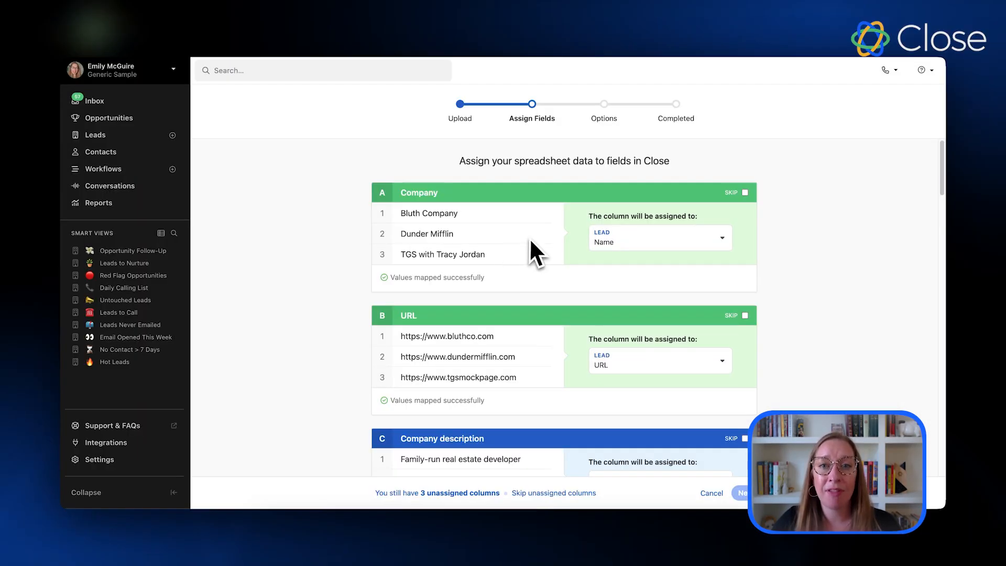
Look through the field assignments proposed for all the uploaded spreadsheet columns
{"action": "scroll", "coordinate": [514, 258], "scroll_direction": "down", "scroll_amount": 1}
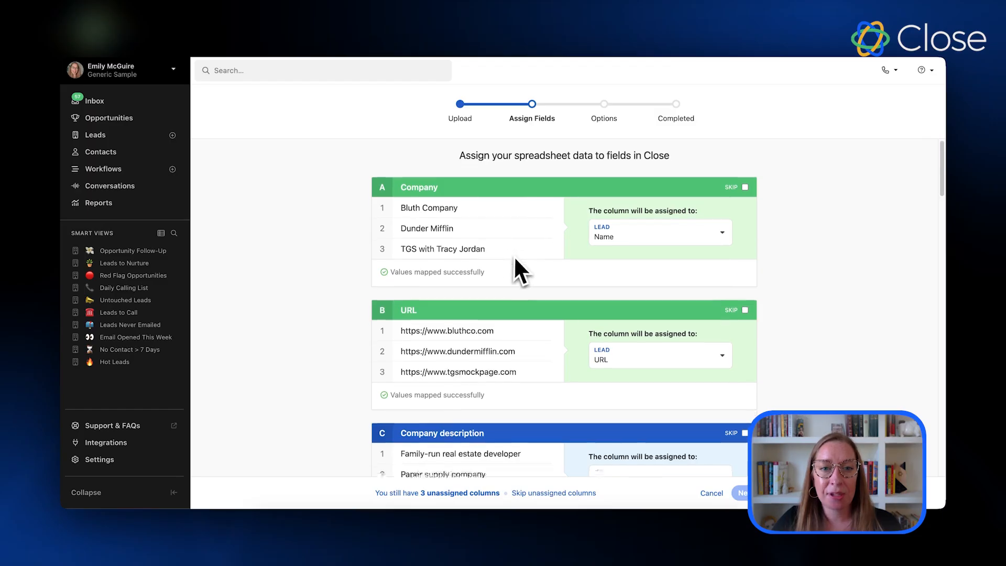
{"action": "scroll", "coordinate": [514, 257], "scroll_direction": "down", "scroll_amount": 13}
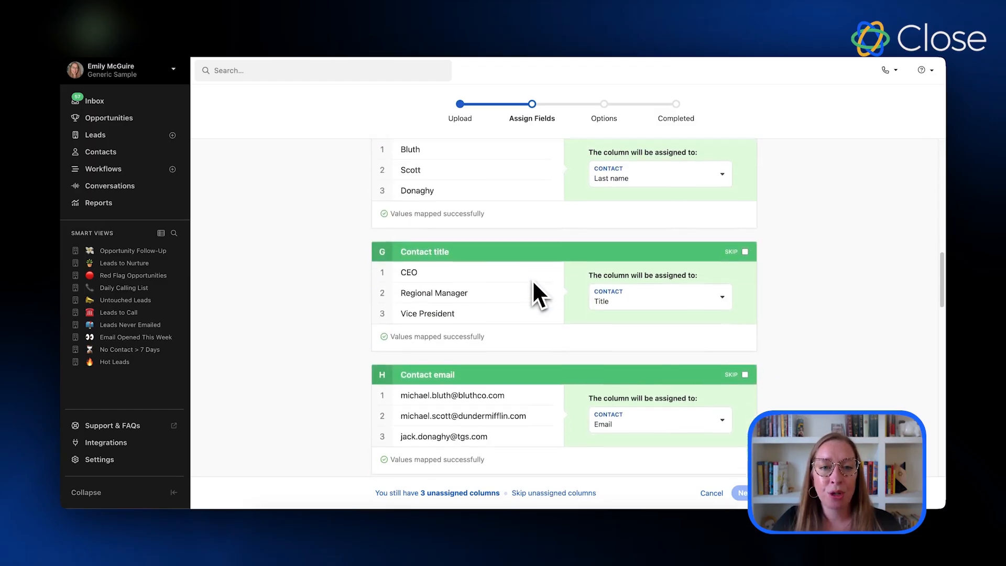
{"action": "scroll", "coordinate": [533, 283], "scroll_direction": "down", "scroll_amount": 18}
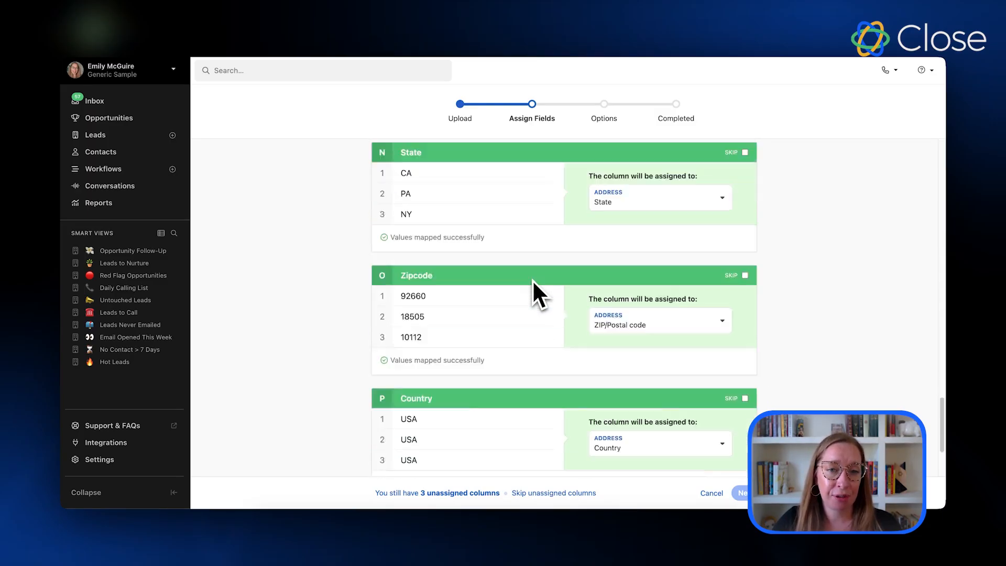
{"action": "scroll", "coordinate": [533, 281], "scroll_direction": "down", "scroll_amount": 3}
{"action": "scroll", "coordinate": [533, 280], "scroll_direction": "up", "scroll_amount": 20}
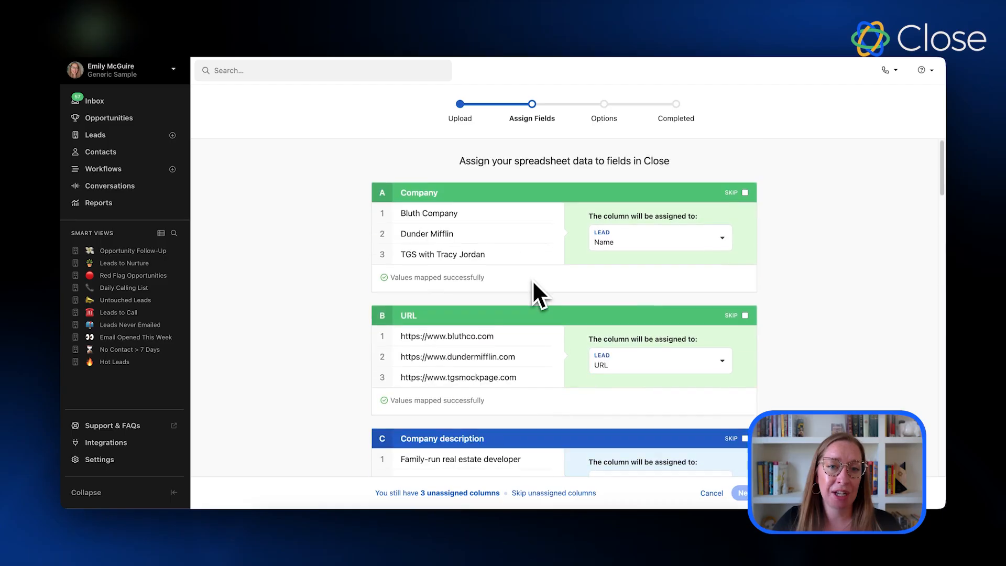
{"action": "scroll", "coordinate": [415, 175], "scroll_direction": "down", "scroll_amount": 1}
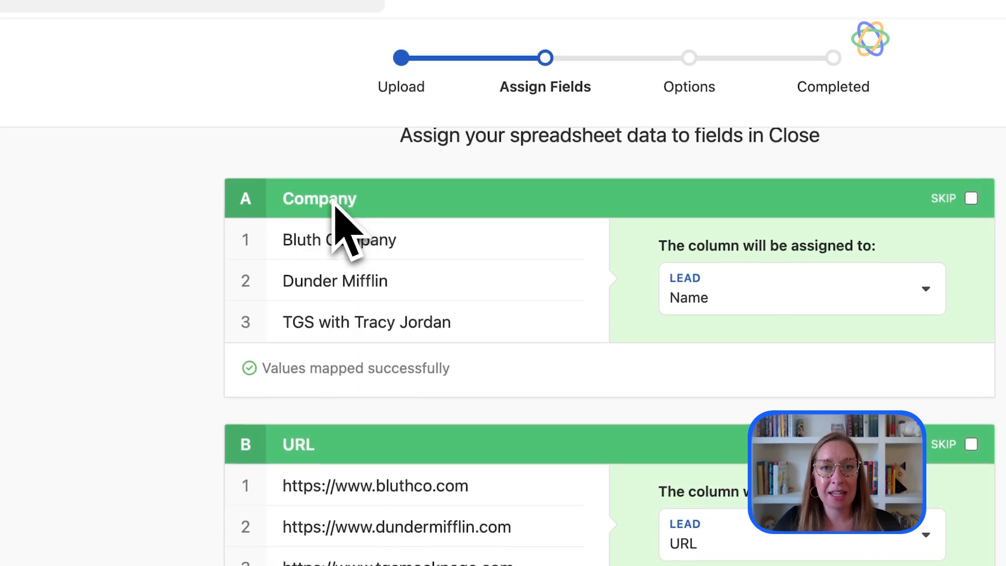
Check the fields available for the Company column and keep it assigned to the lead Name field
{"action": "left_click", "coordinate": [710, 291]}
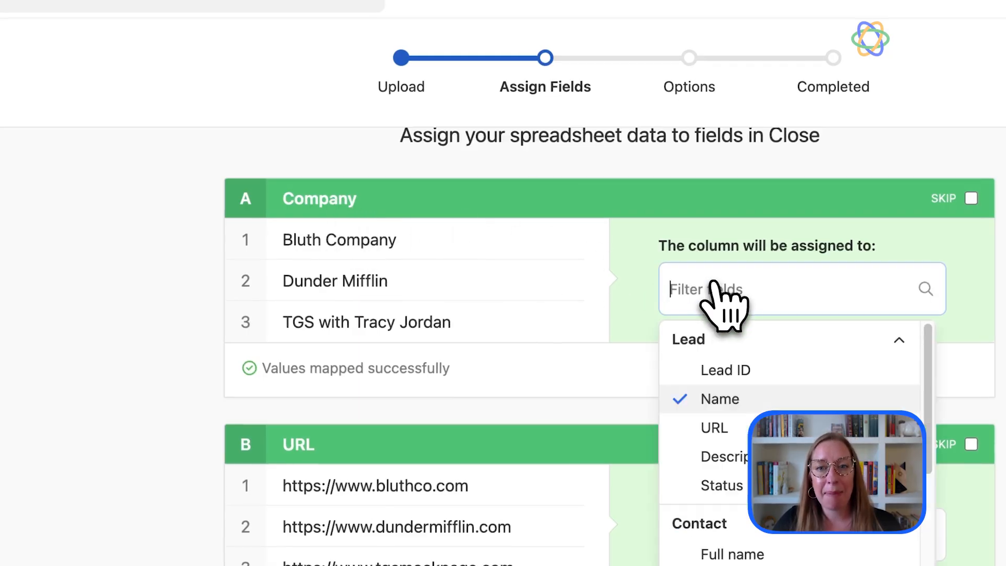
{"action": "left_click", "coordinate": [716, 286]}
{"action": "left_click", "coordinate": [719, 283]}
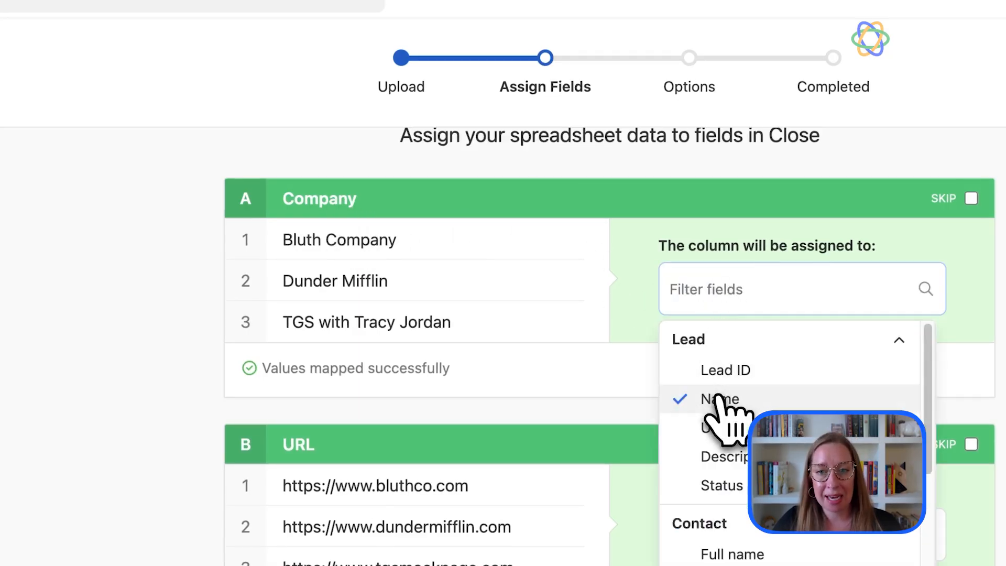
{"action": "left_click", "coordinate": [673, 397]}
Assign the Company description column to the lead Description field
{"action": "scroll", "coordinate": [388, 420], "scroll_direction": "down", "scroll_amount": 1}
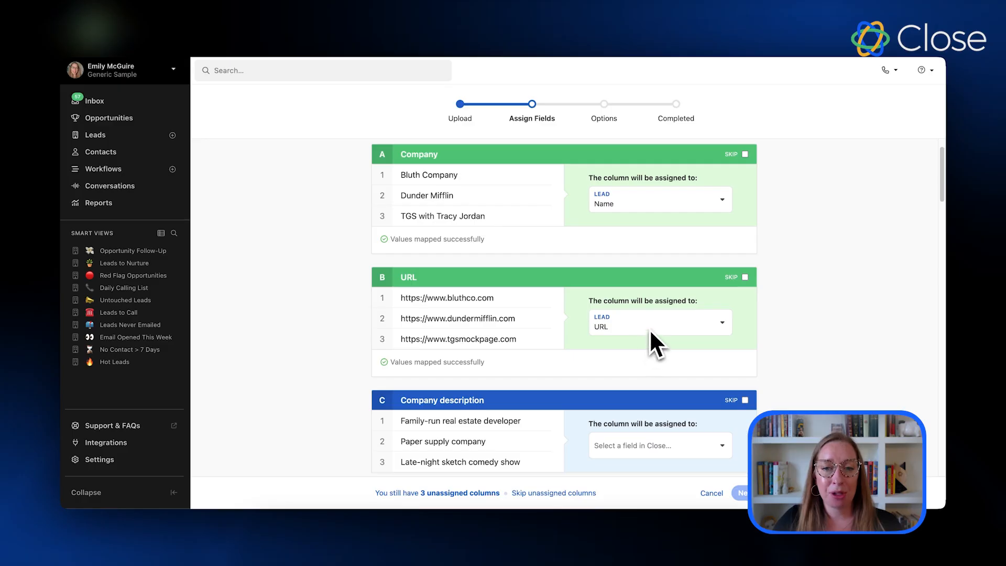
{"action": "scroll", "coordinate": [651, 325], "scroll_direction": "down", "scroll_amount": 1}
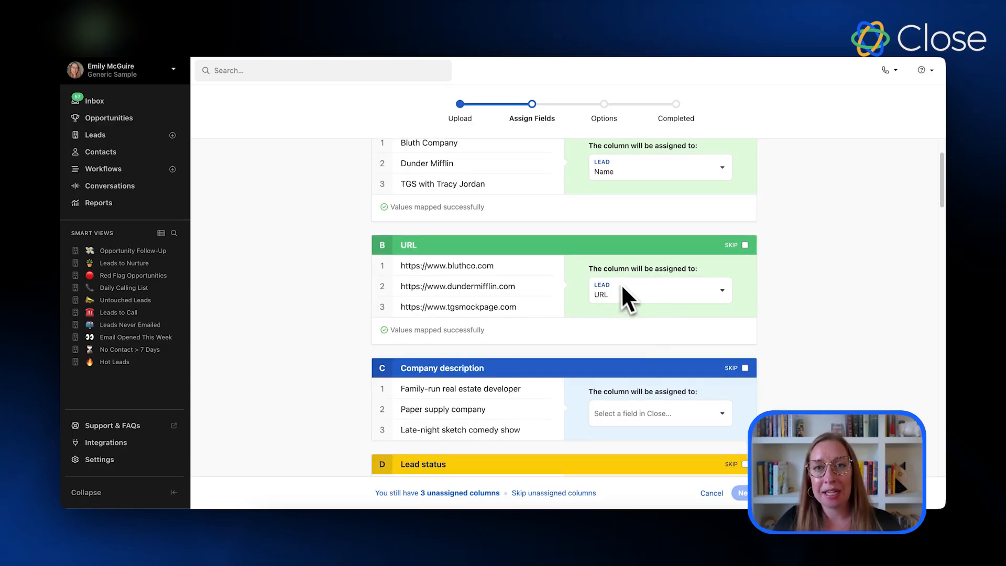
{"action": "scroll", "coordinate": [598, 298], "scroll_direction": "down", "scroll_amount": 4}
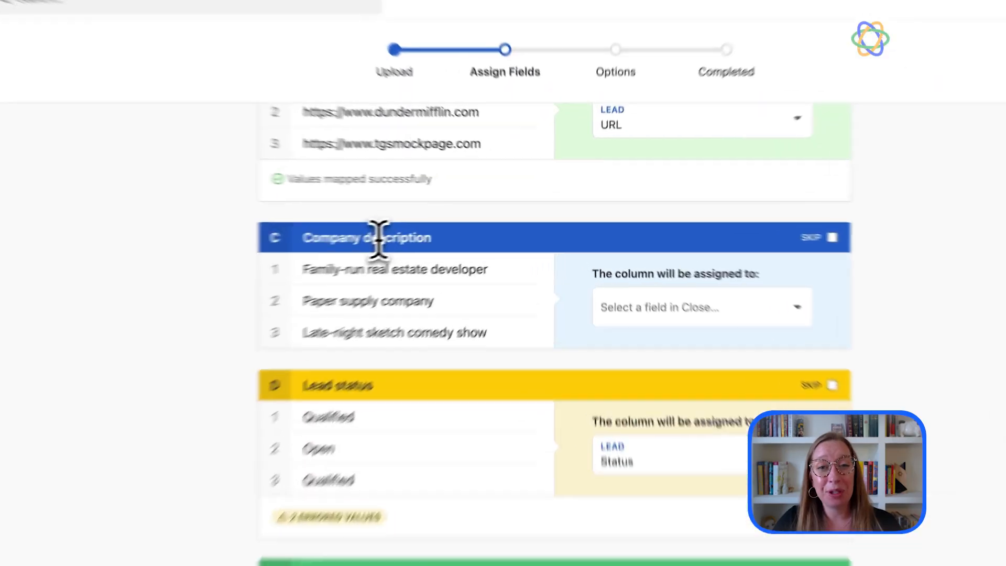
{"action": "triple_click", "coordinate": [453, 227]}
{"action": "triple_click", "coordinate": [434, 322]}
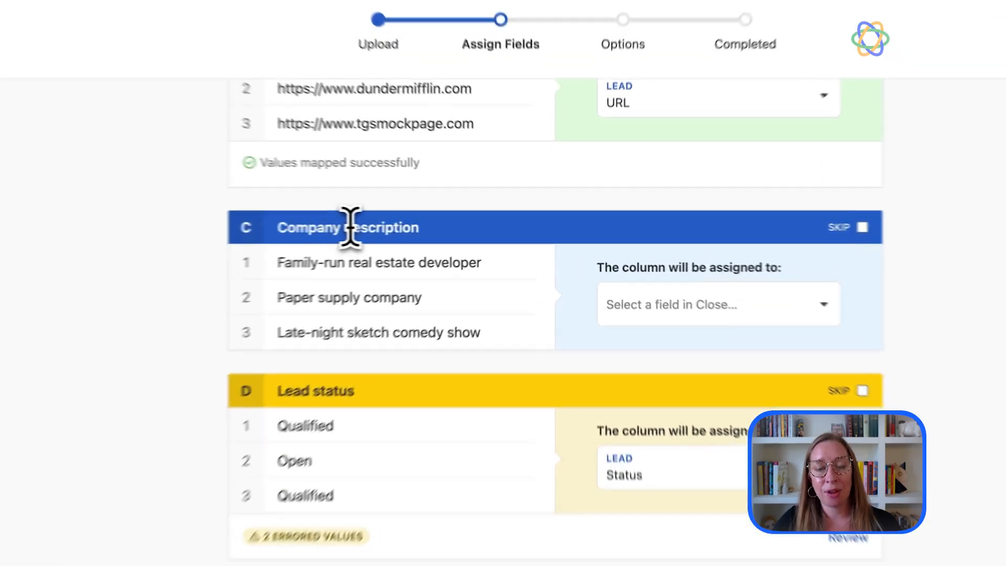
{"action": "triple_click", "coordinate": [472, 227]}
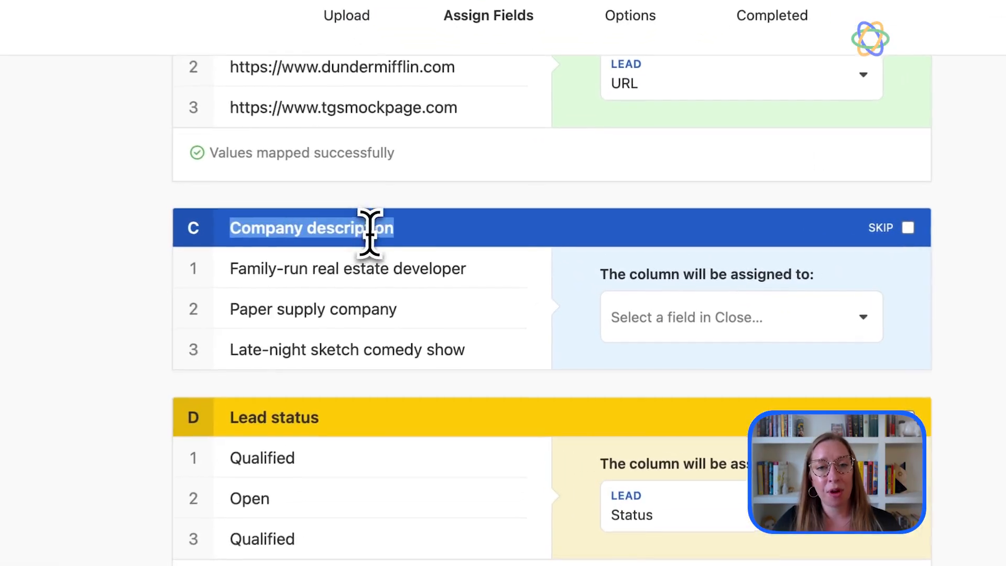
{"action": "left_click", "coordinate": [465, 229]}
{"action": "left_click", "coordinate": [634, 317]}
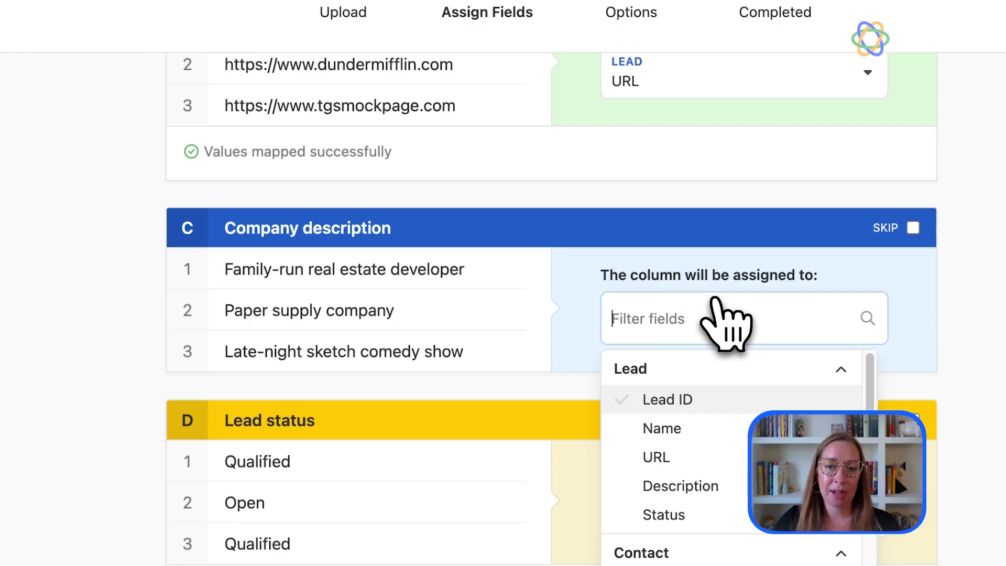
{"action": "left_click", "coordinate": [286, 228]}
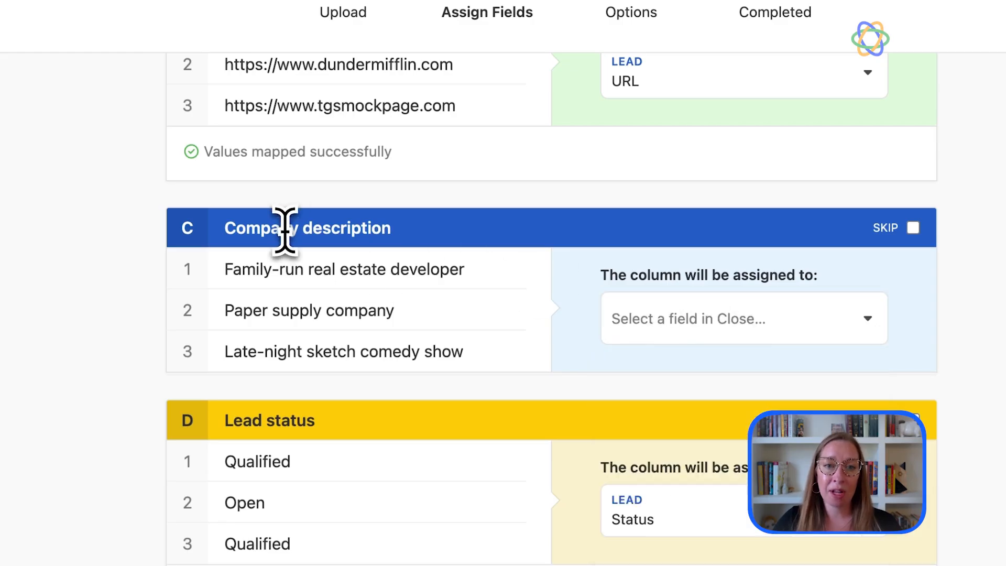
{"action": "left_click_drag", "start_coordinate": [288, 231], "coordinate": [352, 233]}
{"action": "left_click", "coordinate": [377, 234]}
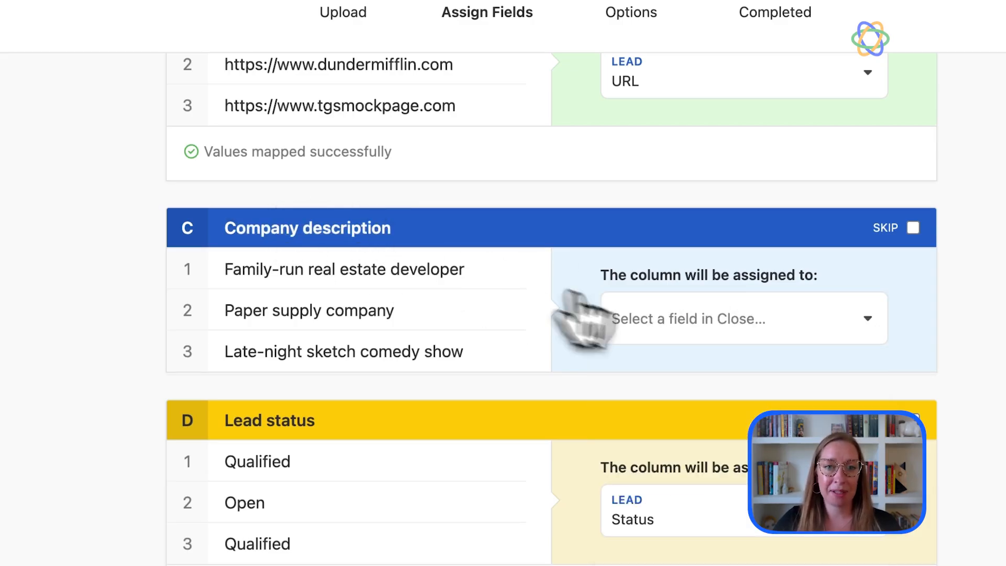
{"action": "left_click", "coordinate": [670, 325]}
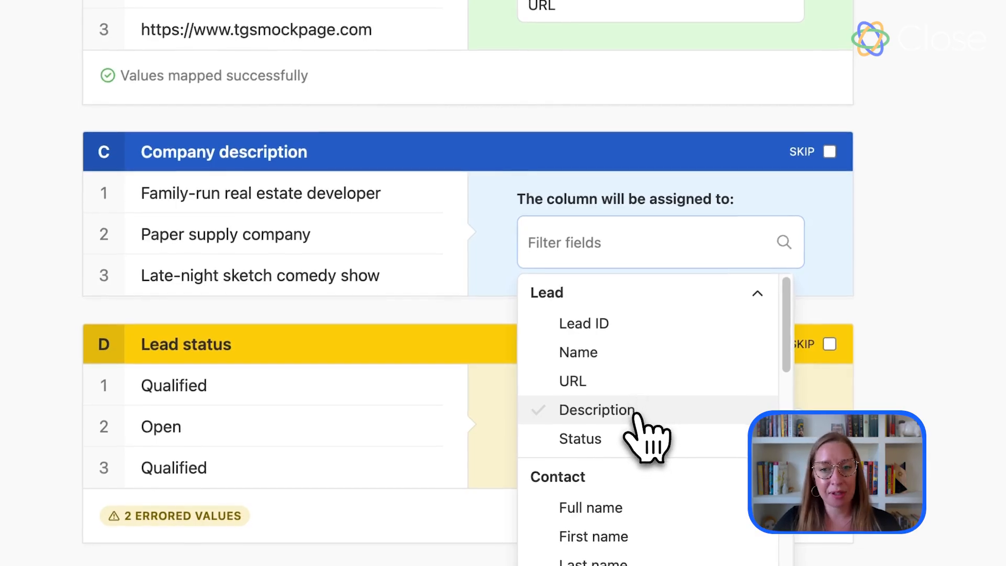
{"action": "left_click", "coordinate": [635, 415]}
Review the errored values of the Lead status column and the status options available to replace them
{"action": "scroll", "coordinate": [406, 230], "scroll_direction": "down", "scroll_amount": 2}
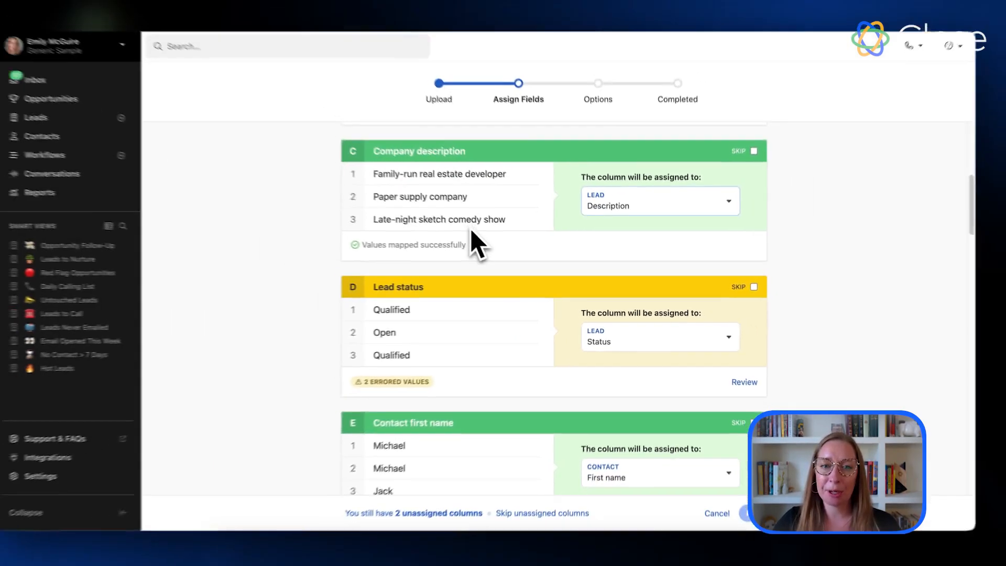
{"action": "scroll", "coordinate": [252, 206], "scroll_direction": "down", "scroll_amount": 1}
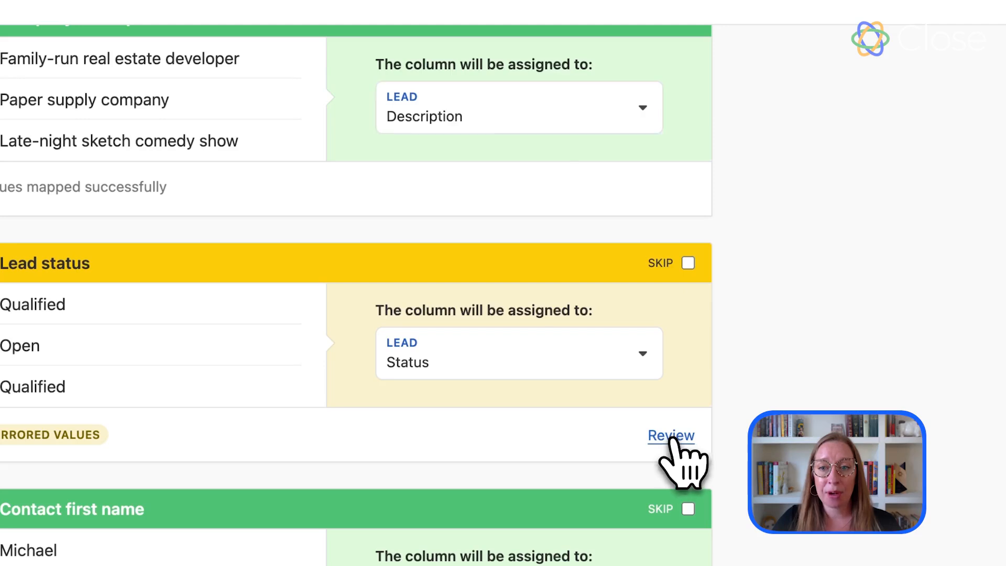
{"action": "left_click", "coordinate": [673, 438]}
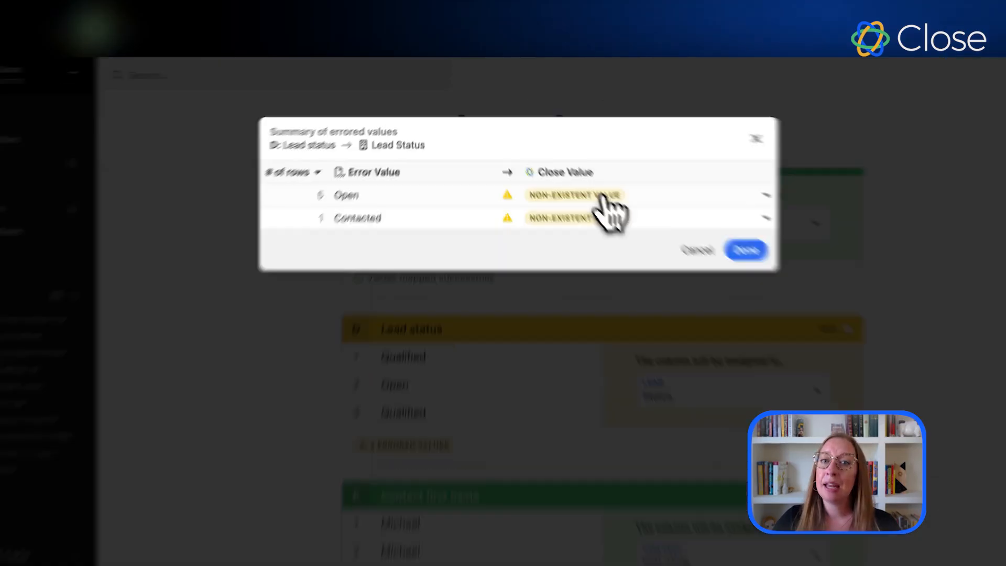
{"action": "left_click", "coordinate": [569, 160]}
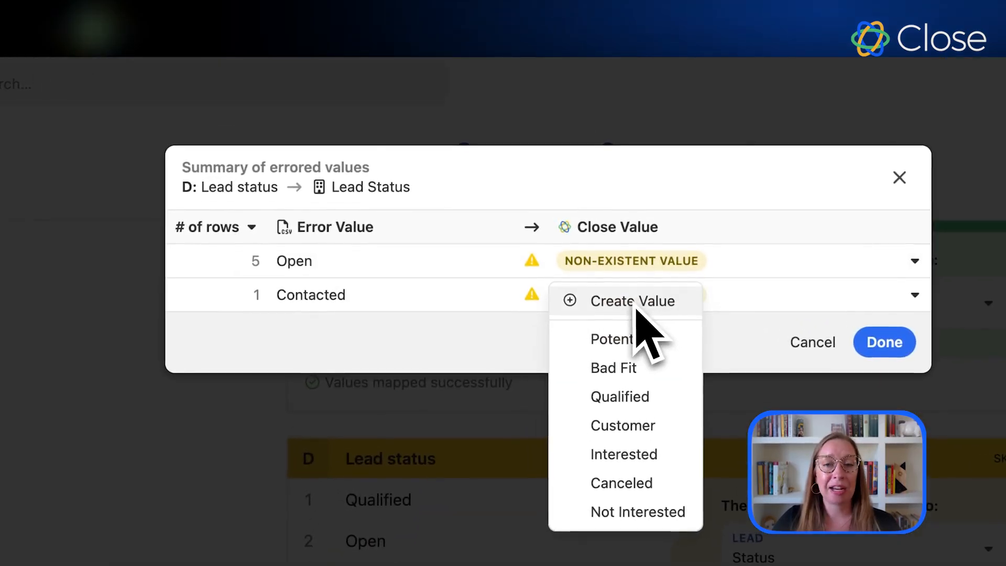
{"action": "left_click", "coordinate": [287, 261]}
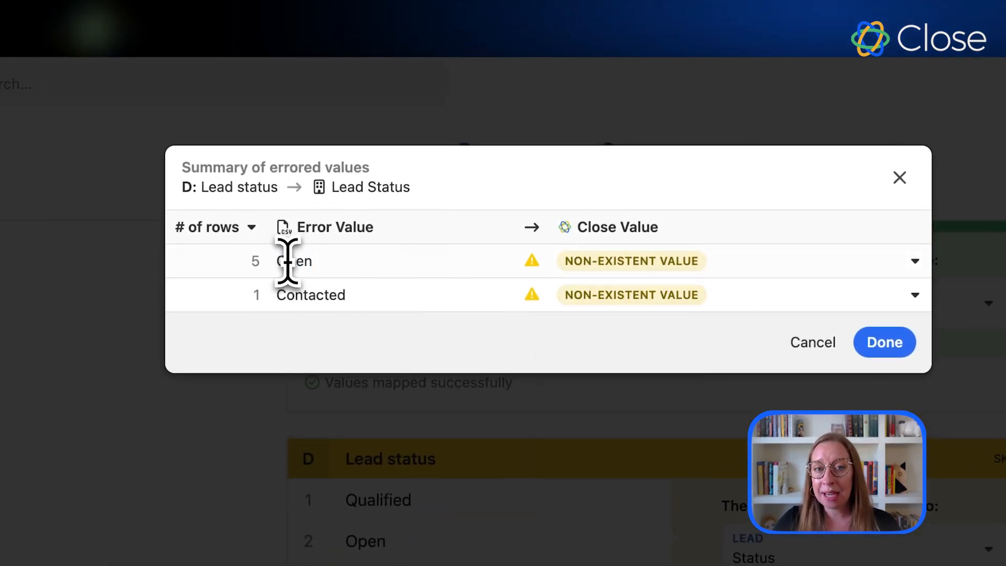
{"action": "left_click", "coordinate": [736, 262]}
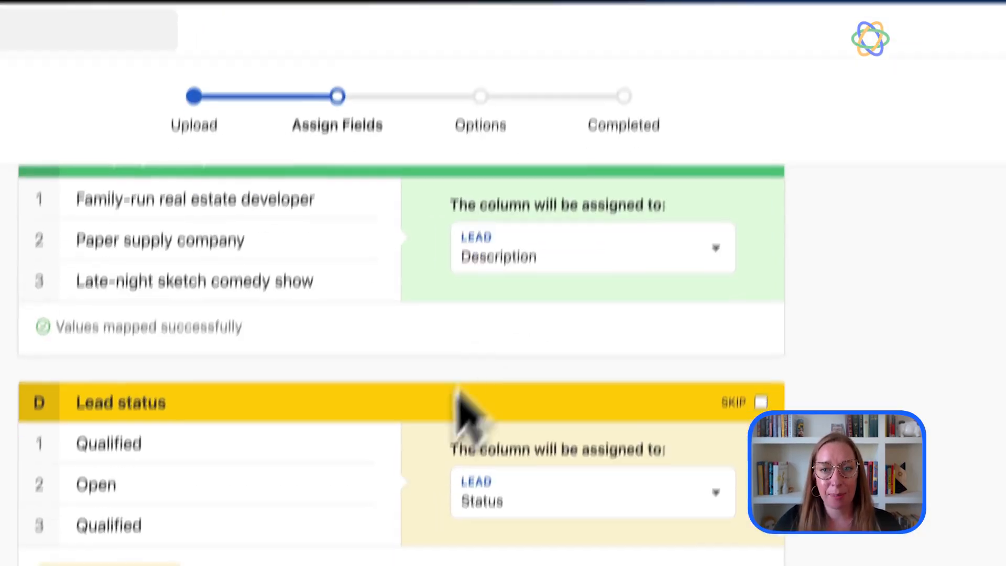
{"action": "left_click", "coordinate": [504, 483]}
{"action": "left_click", "coordinate": [366, 546]}
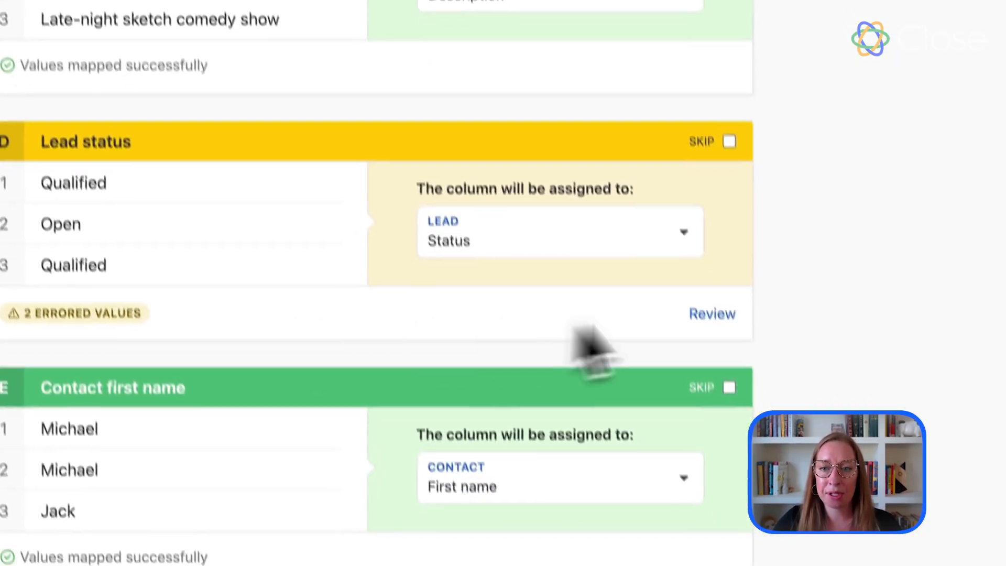
Map the errored Lead status values Open and Contacted to Potential and save the mapping
{"action": "left_click", "coordinate": [712, 314]}
{"action": "left_click", "coordinate": [521, 209]}
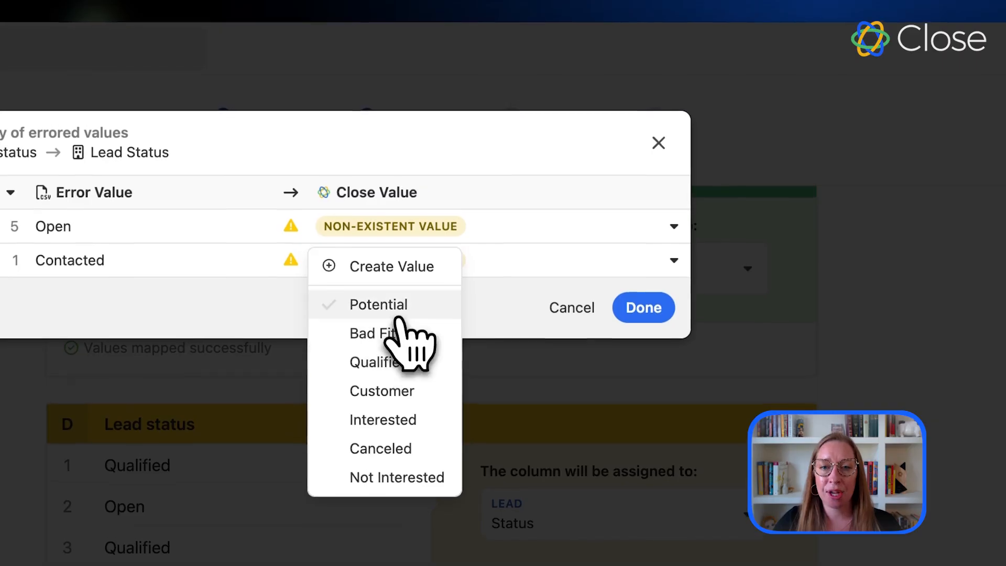
{"action": "left_click", "coordinate": [399, 309]}
{"action": "left_click", "coordinate": [383, 339]}
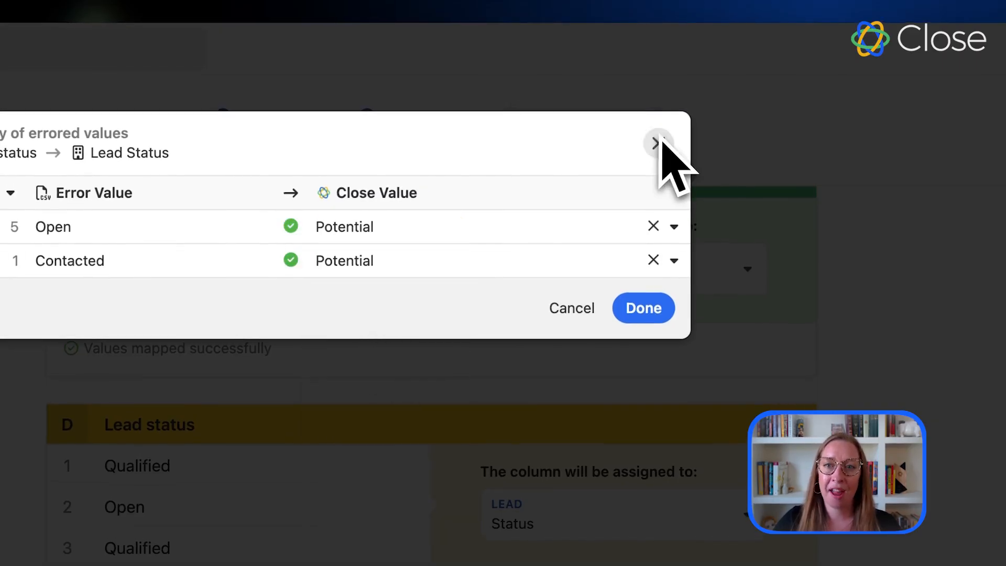
{"action": "left_click", "coordinate": [649, 309]}
Assign the Contact phone number column to the contact Phone field
{"action": "scroll", "coordinate": [739, 378], "scroll_direction": "down", "scroll_amount": 10}
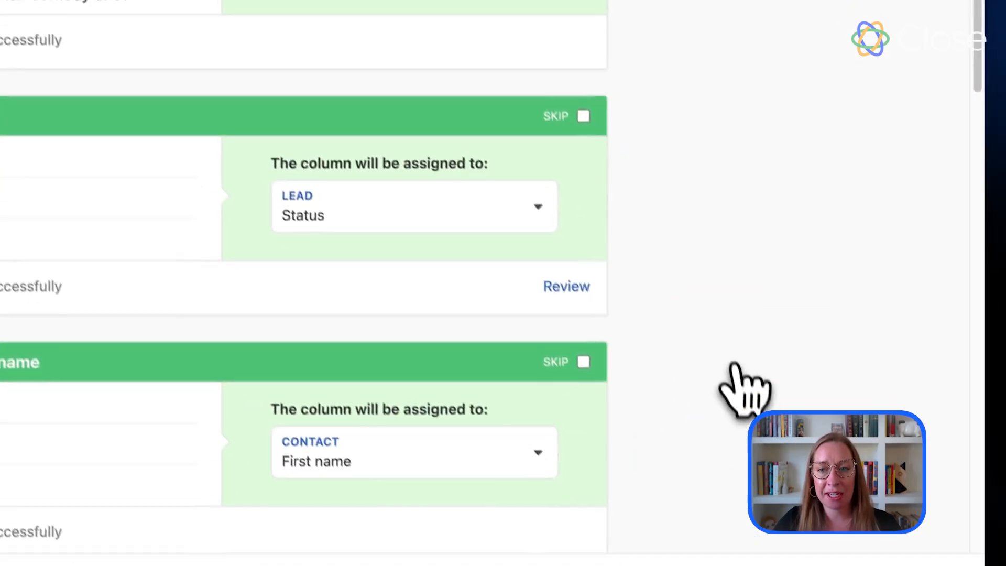
{"action": "scroll", "coordinate": [530, 247], "scroll_direction": "down", "scroll_amount": 8}
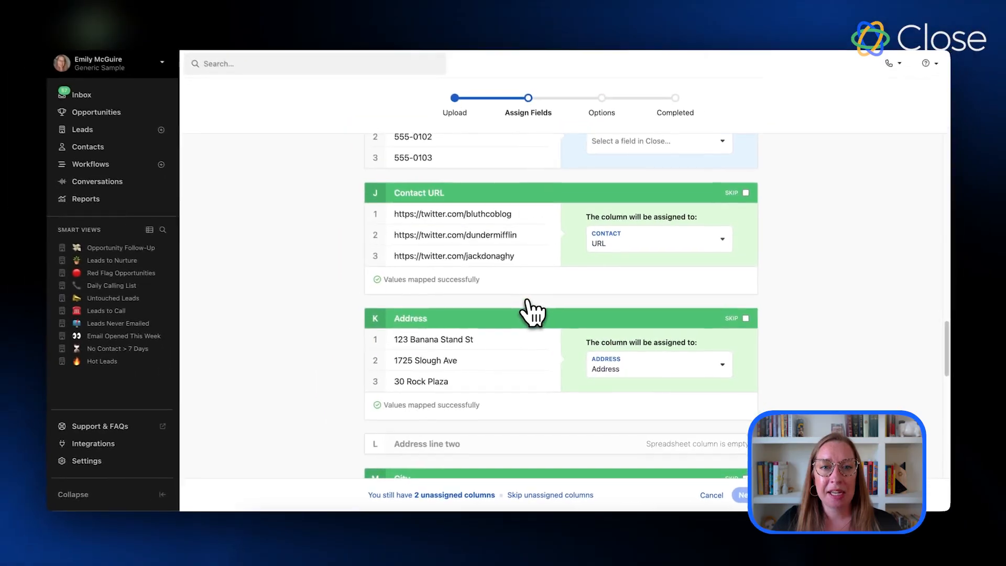
{"action": "scroll", "coordinate": [529, 251], "scroll_direction": "up", "scroll_amount": 4}
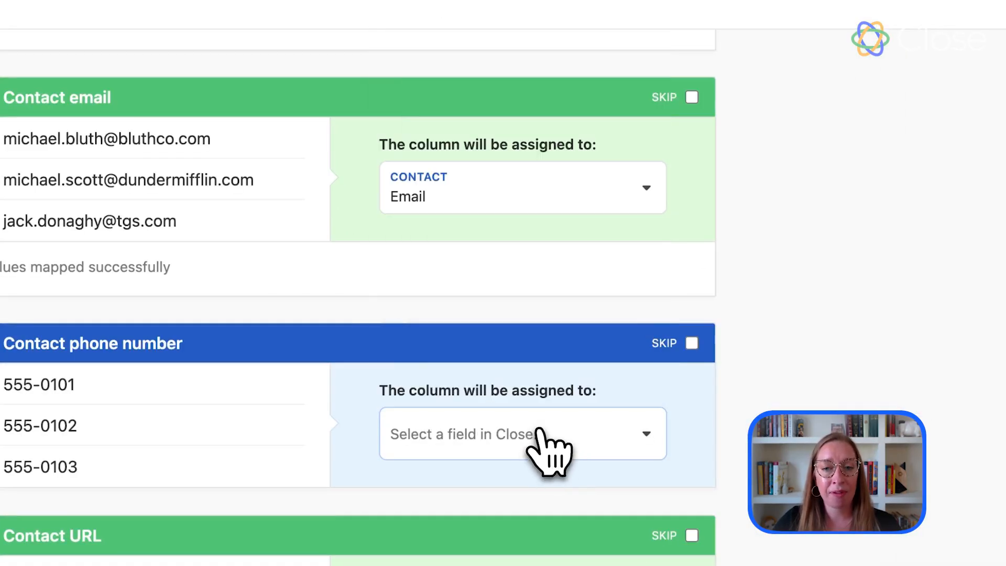
{"action": "left_click", "coordinate": [545, 451]}
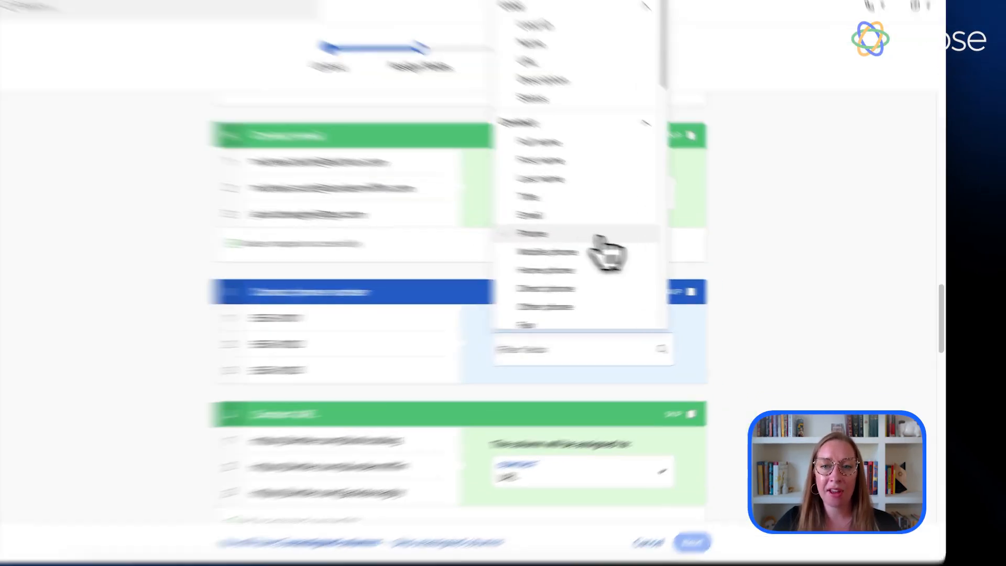
{"action": "left_click", "coordinate": [678, 246]}
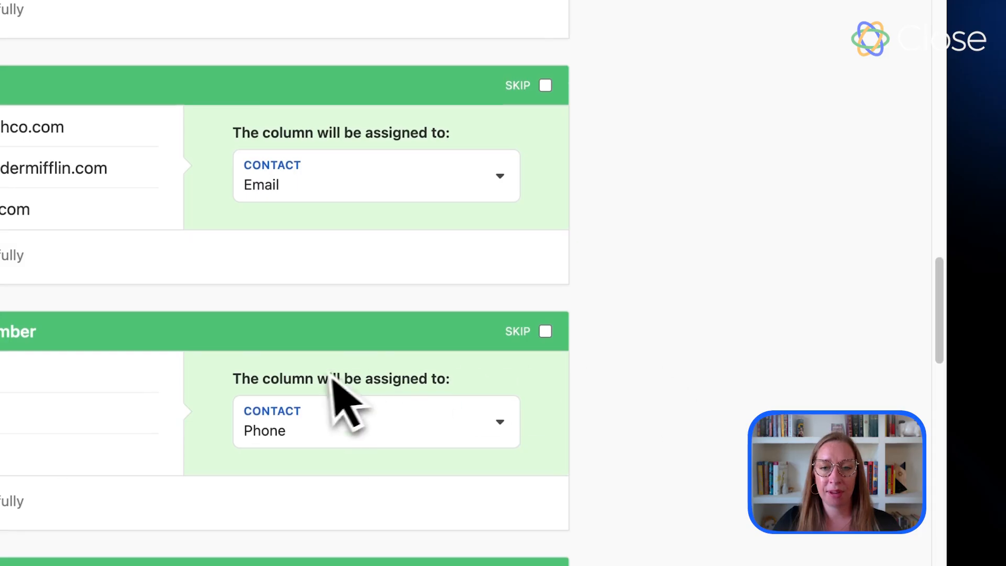
{"action": "scroll", "coordinate": [328, 404], "scroll_direction": "down", "scroll_amount": 10}
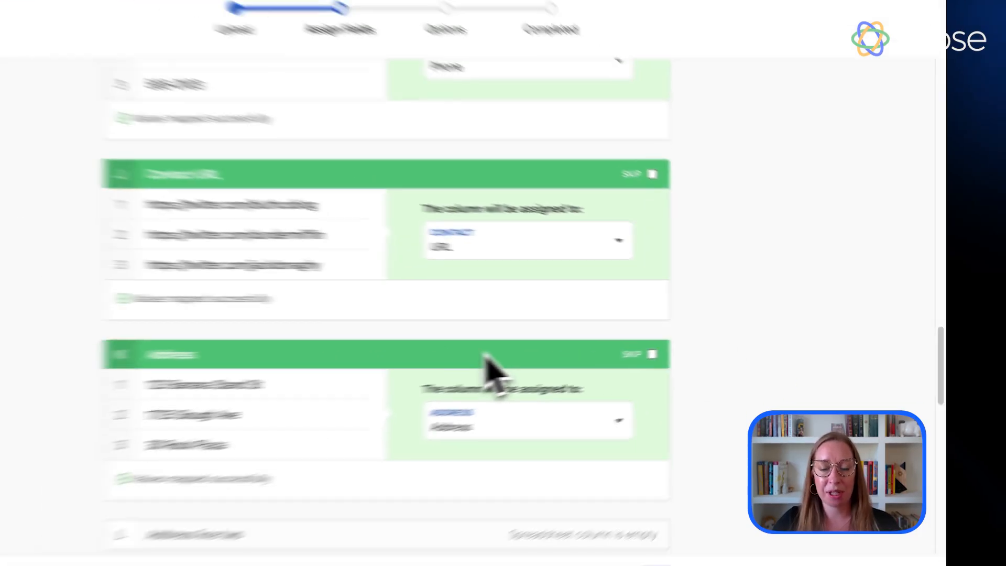
Assign the Custom field Industry column to the lead custom field Industry
{"action": "scroll", "coordinate": [492, 369], "scroll_direction": "down", "scroll_amount": 10}
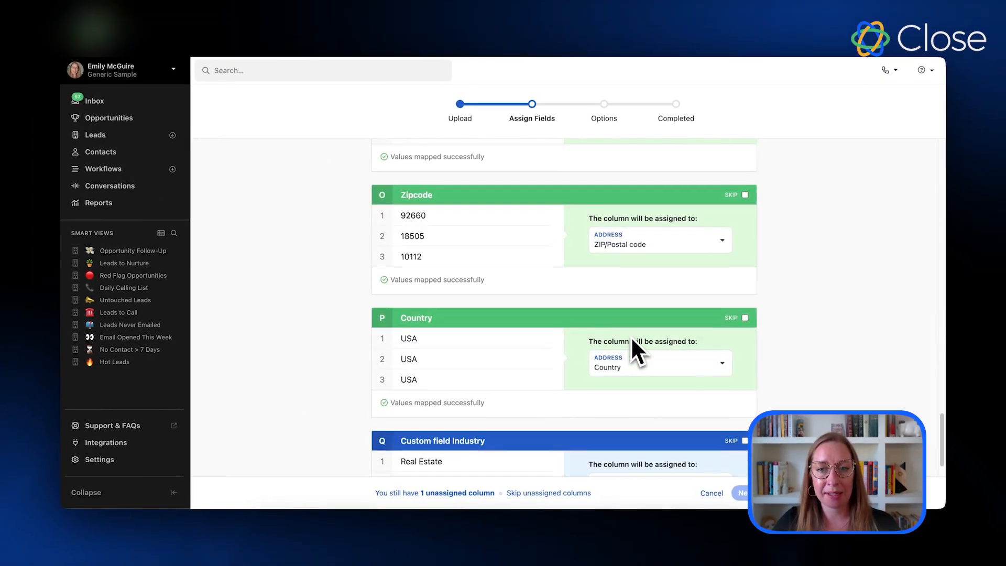
{"action": "scroll", "coordinate": [632, 338], "scroll_direction": "down", "scroll_amount": 1}
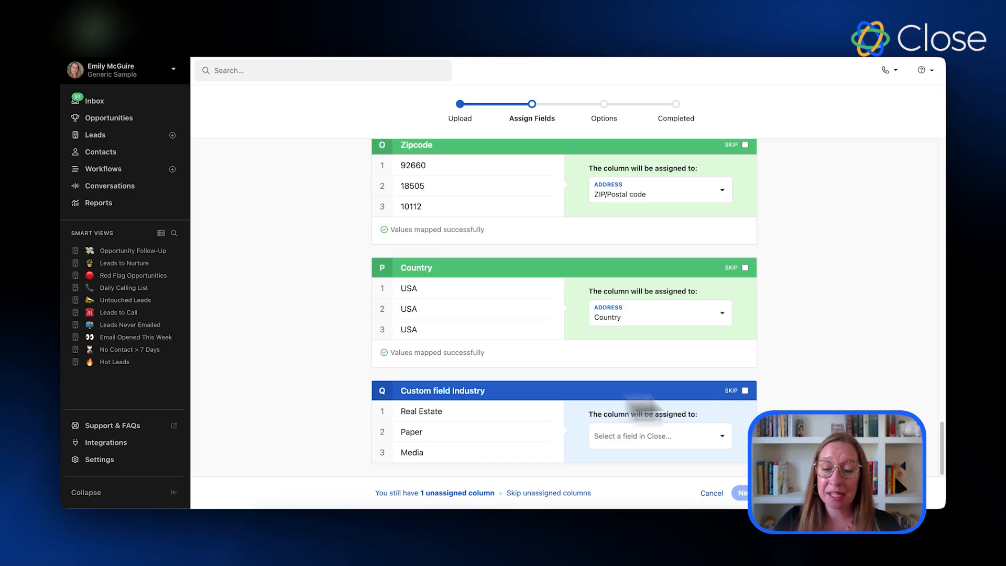
{"action": "left_click", "coordinate": [745, 390]}
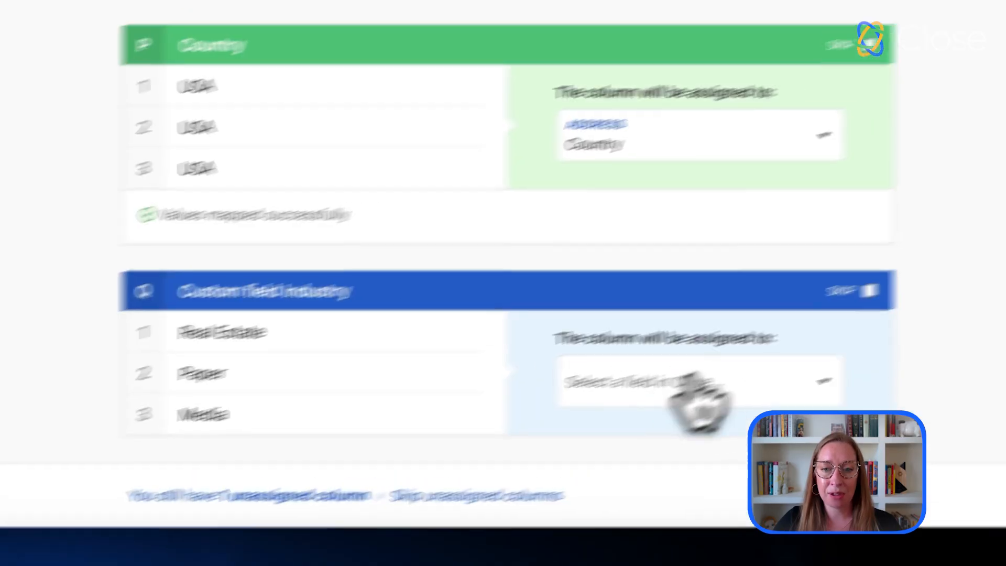
{"action": "left_click", "coordinate": [765, 378]}
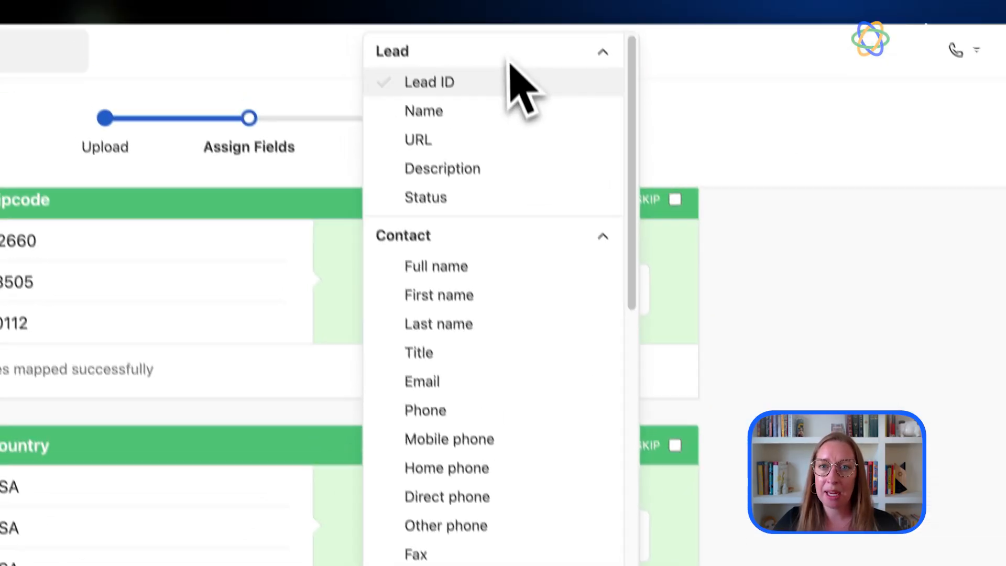
{"action": "scroll", "coordinate": [514, 260], "scroll_direction": "down", "scroll_amount": 5}
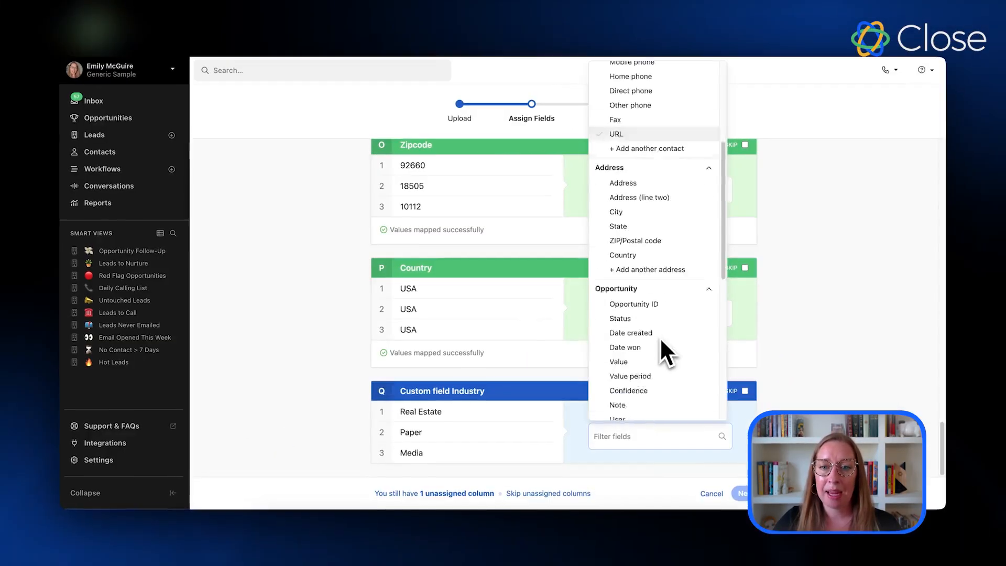
{"action": "scroll", "coordinate": [661, 346], "scroll_direction": "down", "scroll_amount": 1}
{"action": "scroll", "coordinate": [652, 209], "scroll_direction": "up", "scroll_amount": 10}
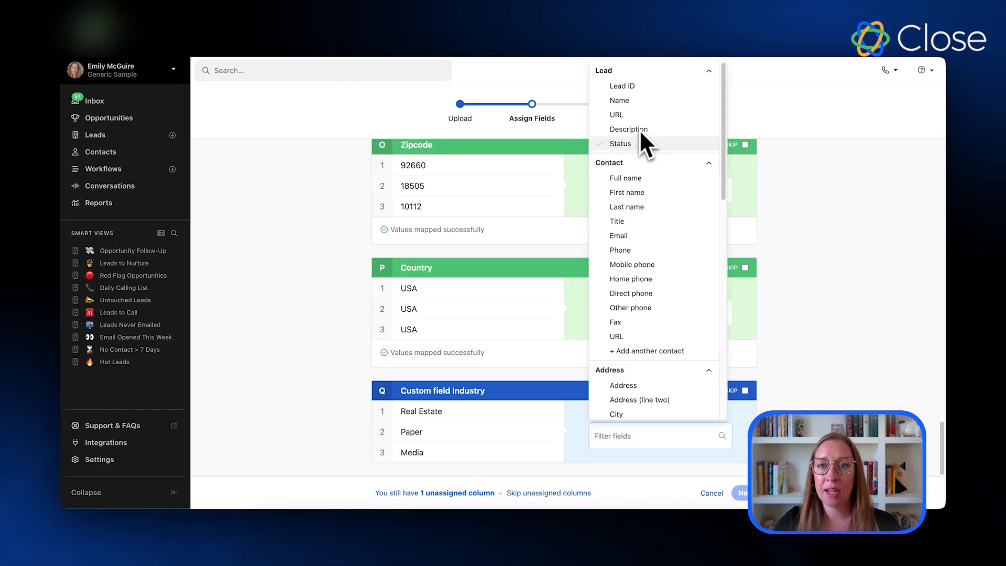
{"action": "scroll", "coordinate": [635, 333], "scroll_direction": "down", "scroll_amount": 5}
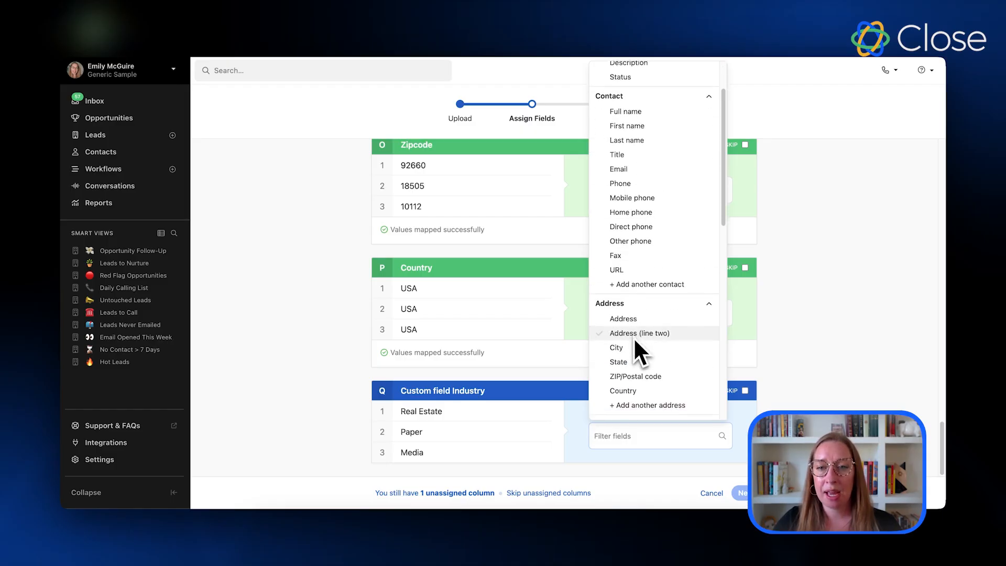
{"action": "scroll", "coordinate": [633, 338], "scroll_direction": "down", "scroll_amount": 4}
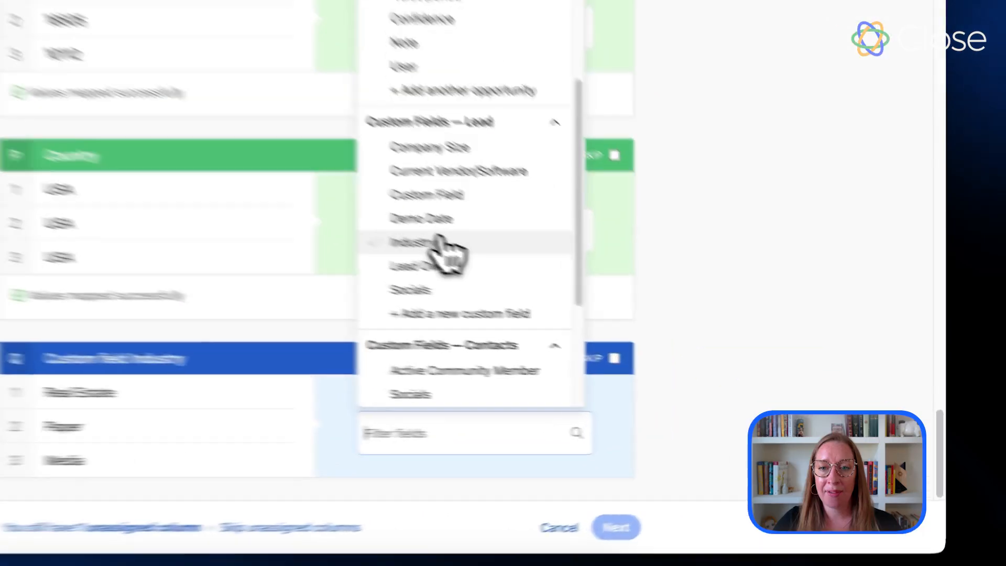
{"action": "left_click", "coordinate": [623, 320]}
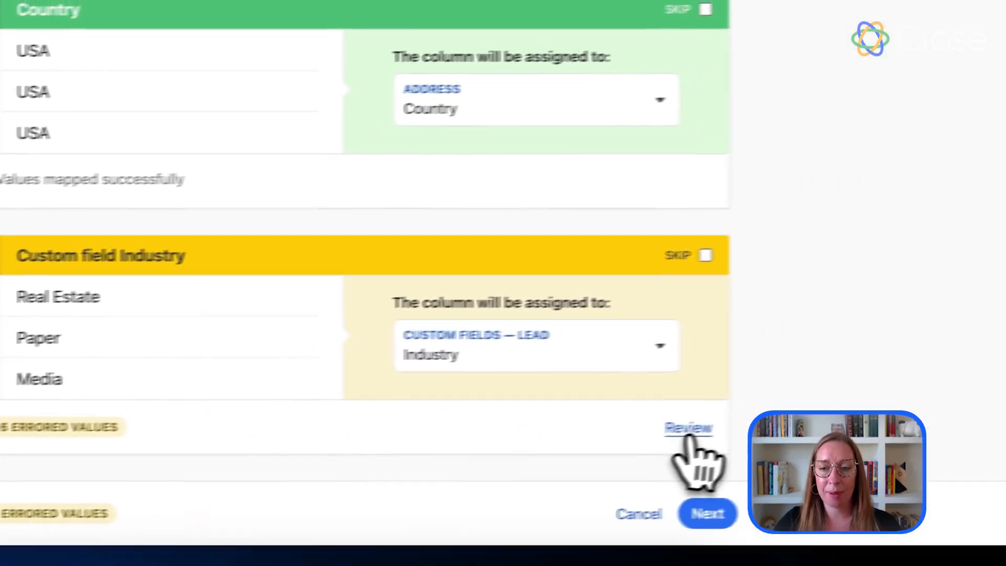
Map the errored Industry values Food & Beverage, Paper, Entertainment, Agriculture, Government and Advertising to newly created values and save the mapping
{"action": "left_click", "coordinate": [688, 434]}
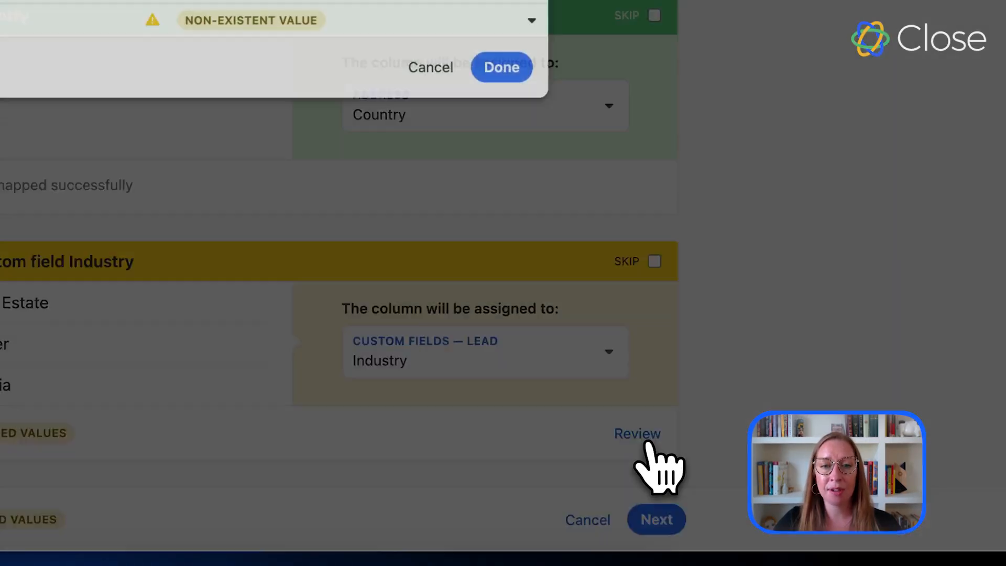
{"action": "left_click", "coordinate": [641, 184]}
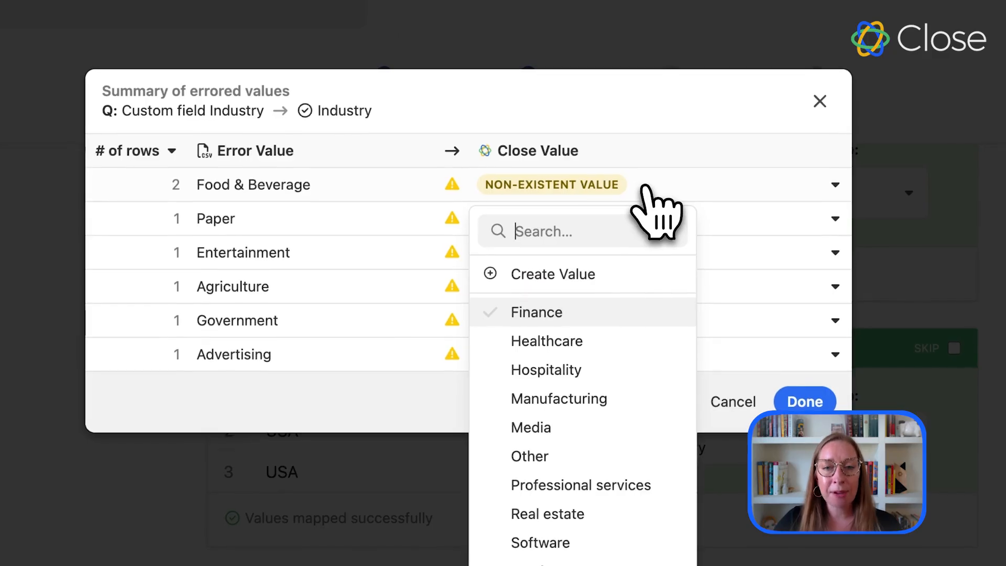
{"action": "left_click", "coordinate": [554, 274]}
{"action": "left_click", "coordinate": [556, 197]}
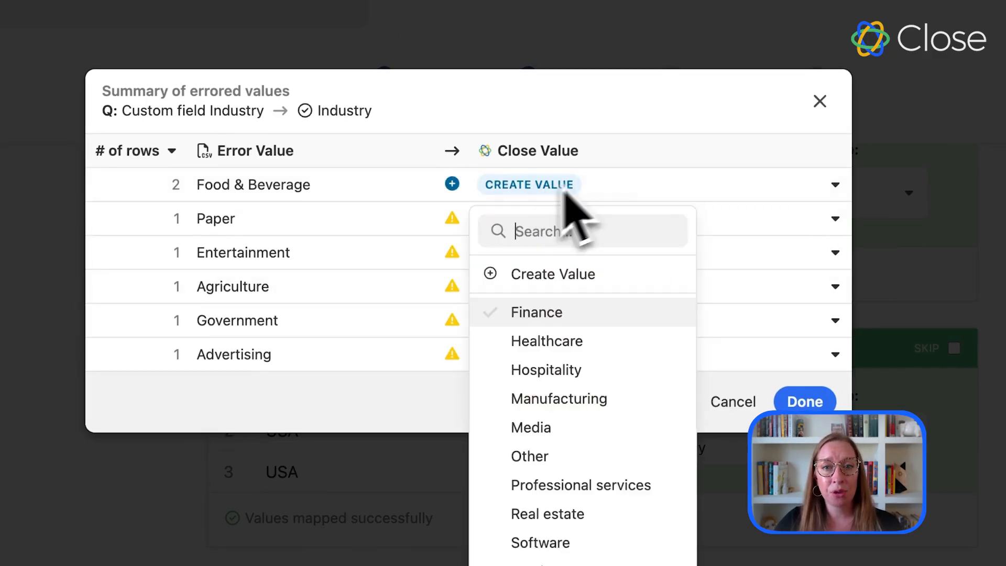
{"action": "left_click", "coordinate": [500, 247]}
{"action": "left_click", "coordinate": [519, 337]}
{"action": "left_click", "coordinate": [548, 315]}
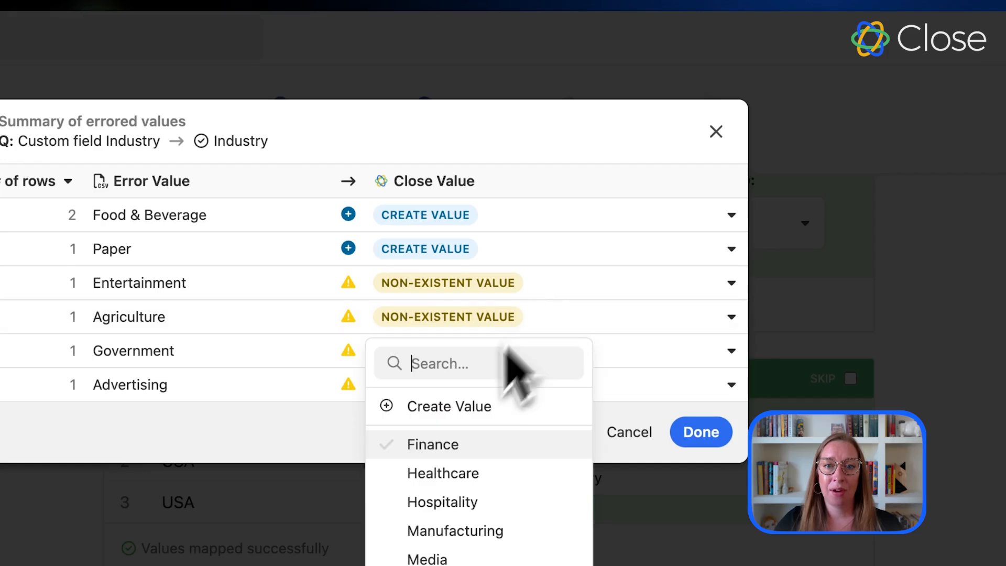
{"action": "left_click", "coordinate": [465, 405]}
{"action": "left_click", "coordinate": [519, 316]}
{"action": "left_click", "coordinate": [401, 191]}
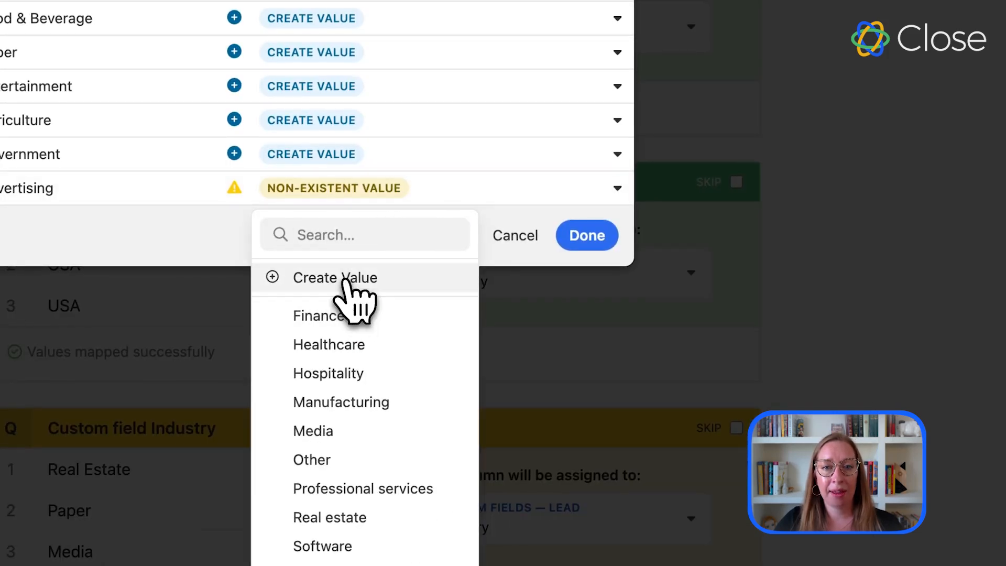
{"action": "left_click", "coordinate": [345, 275]}
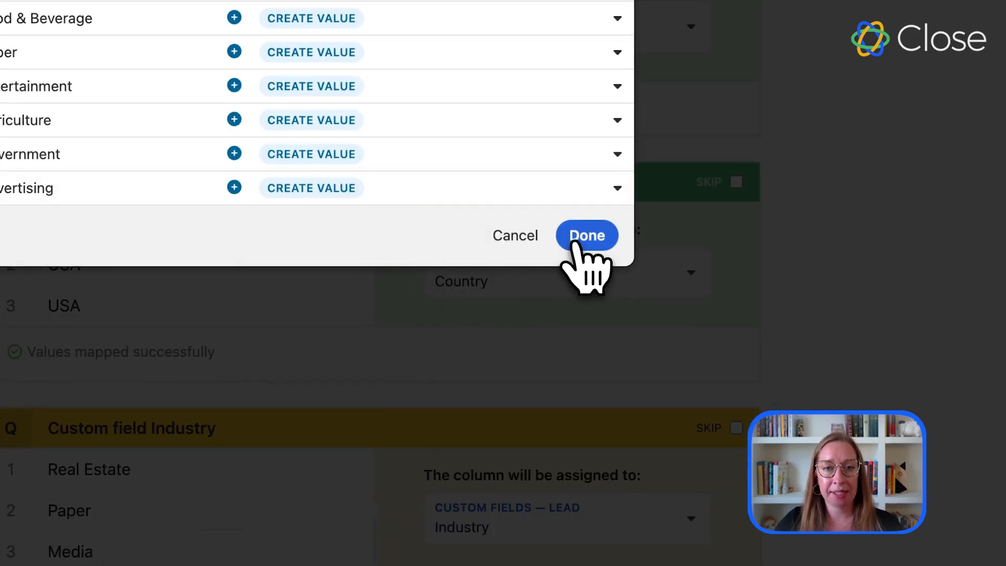
{"action": "left_click", "coordinate": [597, 239]}
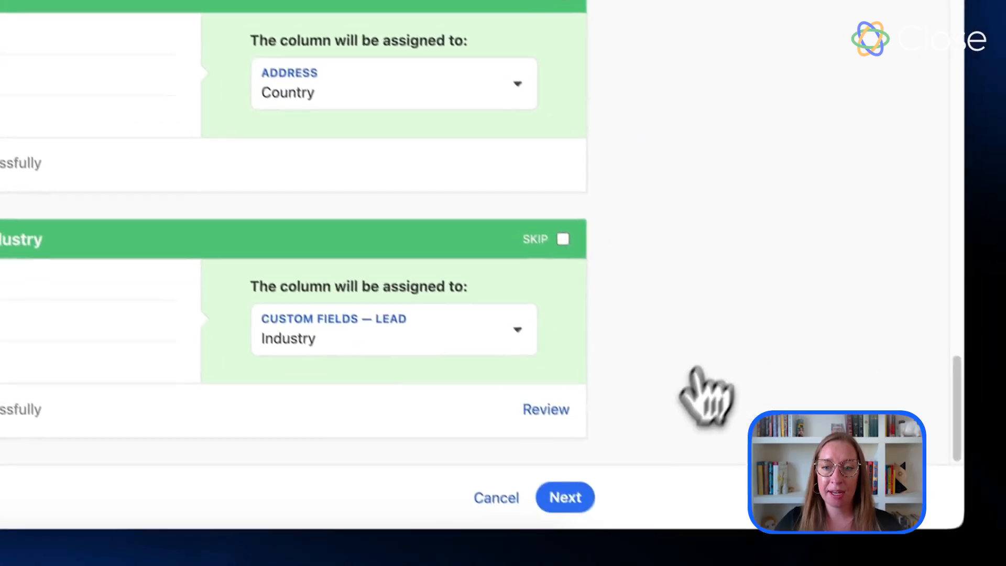
Continue to the import options and turn on grouping of related rows by Column D: Lead status
{"action": "left_click", "coordinate": [570, 481]}
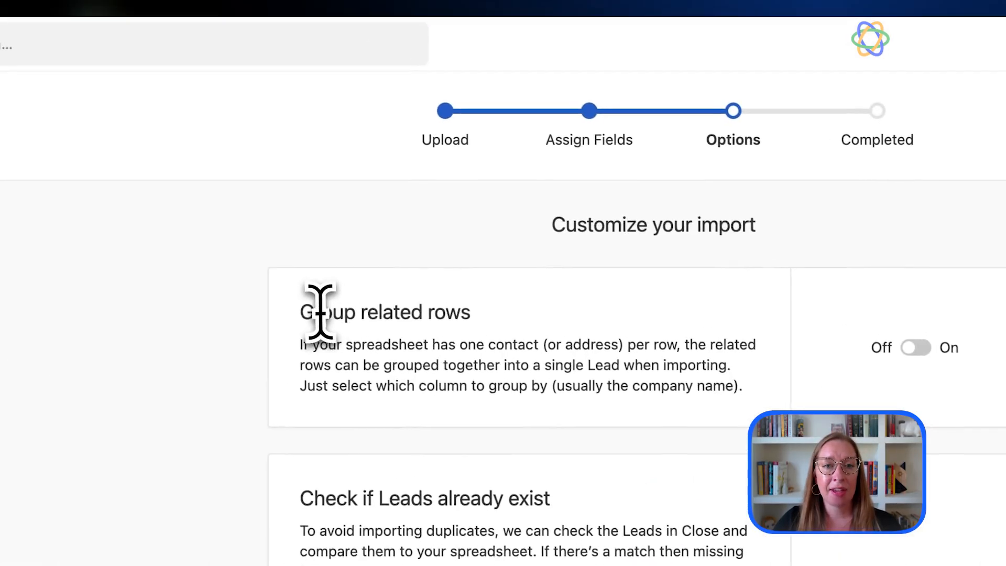
{"action": "triple_click", "coordinate": [289, 292]}
{"action": "left_click", "coordinate": [298, 292]}
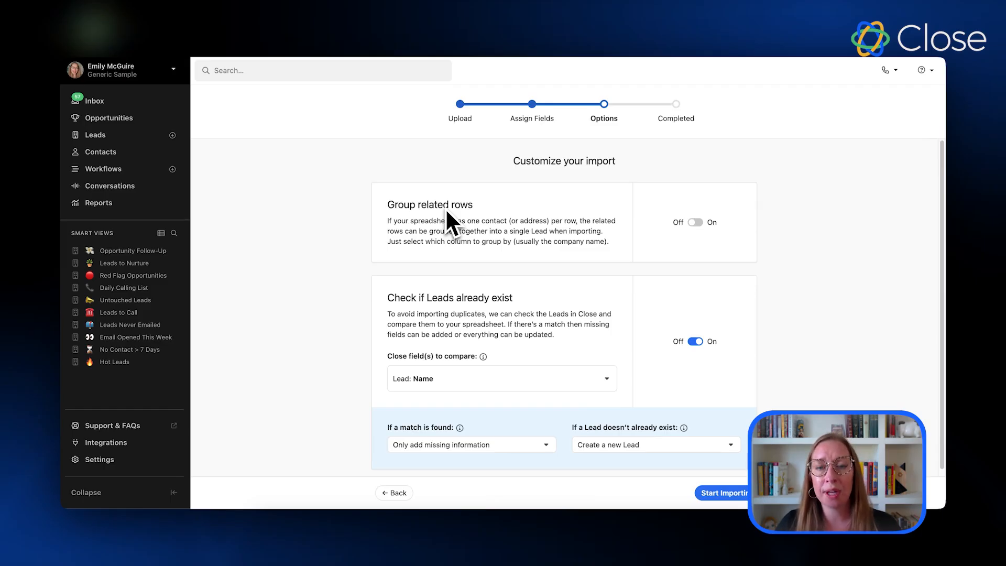
{"action": "left_click", "coordinate": [696, 223]}
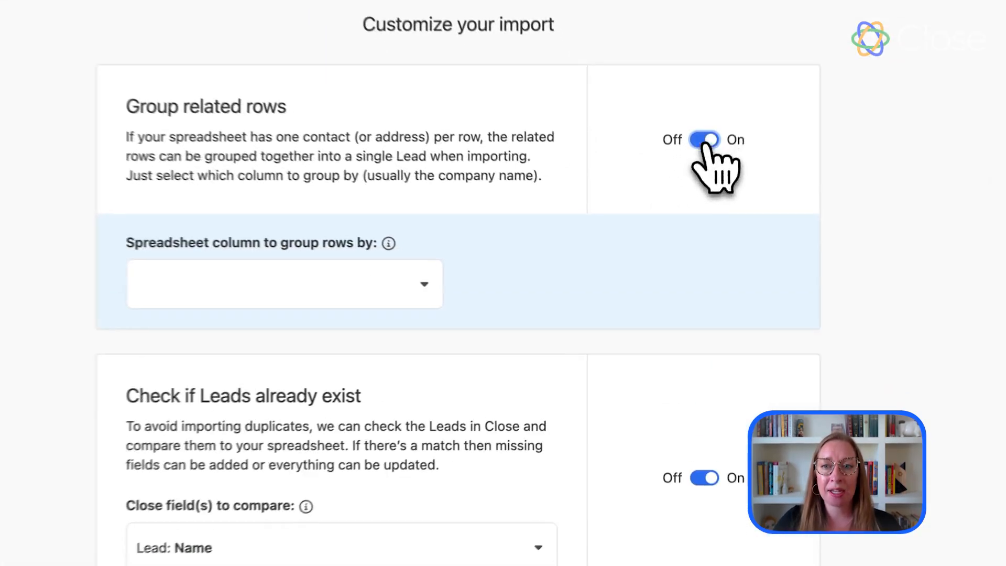
{"action": "left_click", "coordinate": [312, 290]}
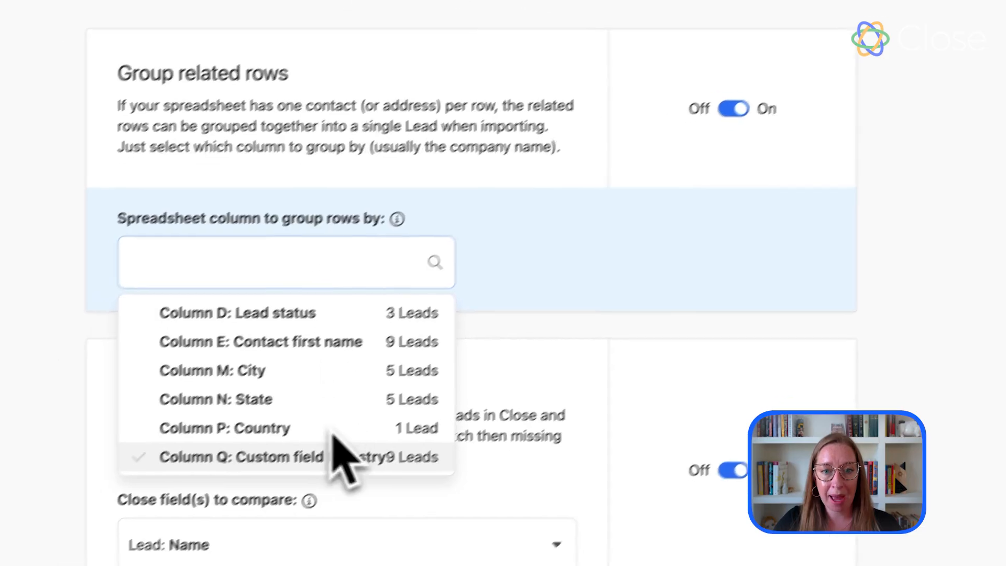
{"action": "left_click", "coordinate": [406, 313]}
{"action": "left_click", "coordinate": [407, 283]}
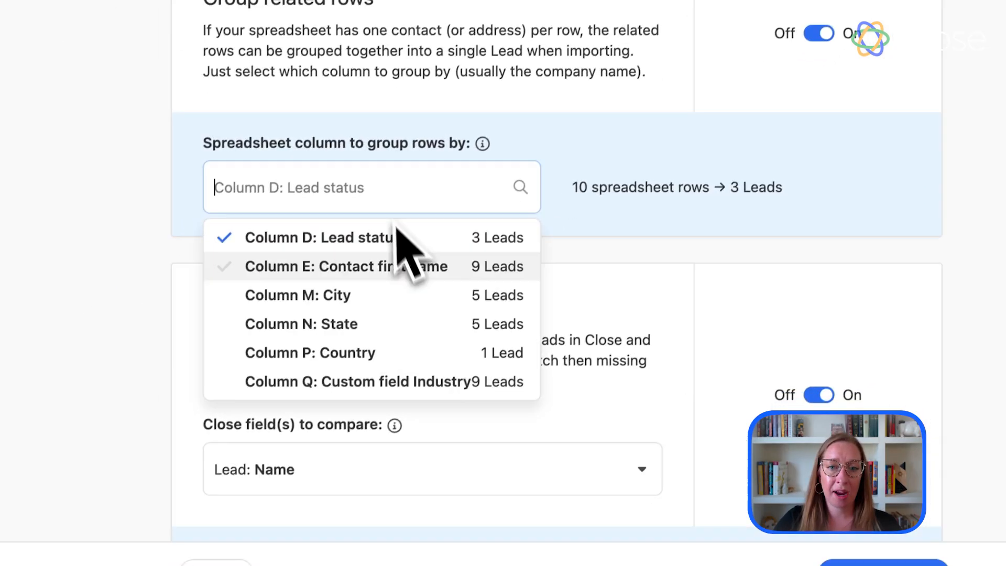
{"action": "left_click", "coordinate": [398, 236]}
Find the columns matching "name" and group the spreadsheet rows by Column E: Contact first name
{"action": "left_click", "coordinate": [450, 199]}
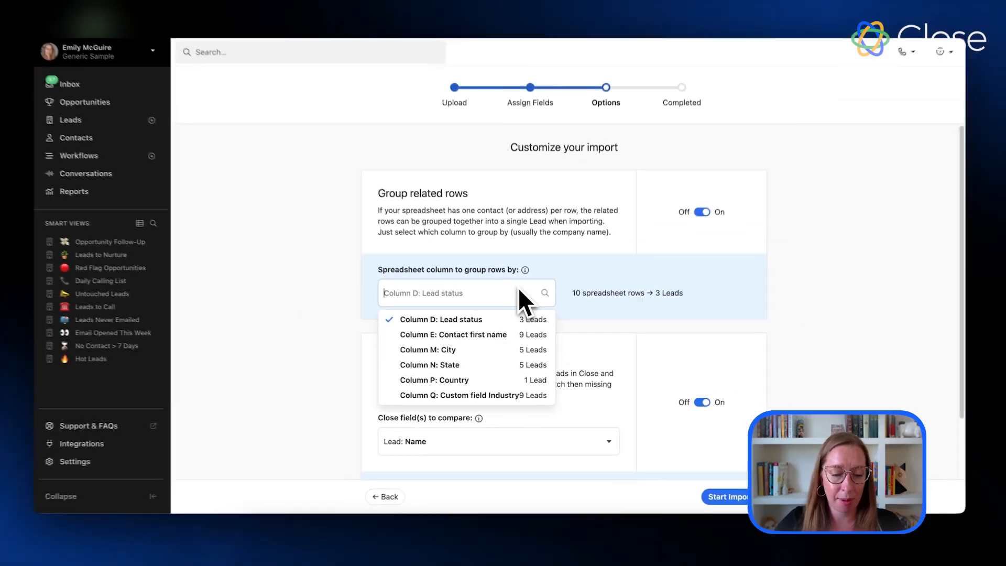
{"action": "type", "text": "cp"}
{"action": "key", "text": "BackSpace"}
{"action": "key", "text": "BackSpace"}
{"action": "type", "text": "name"}
{"action": "key", "text": "Return"}
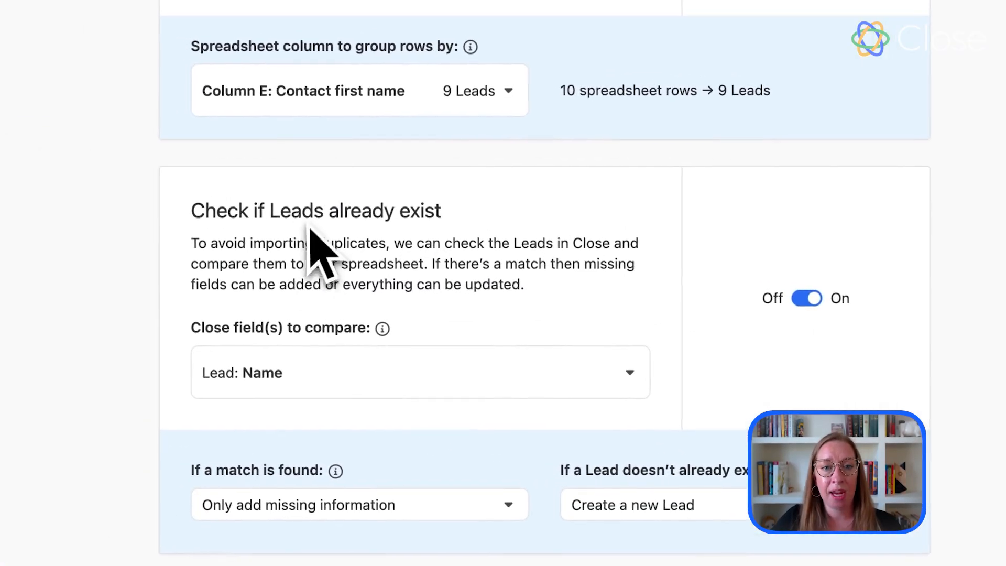
Keep Only add missing information for matching Leads and Create a new Lead for nonexistent ones, and start the import
{"action": "double_click", "coordinate": [123, 331]}
{"action": "triple_click", "coordinate": [407, 283]}
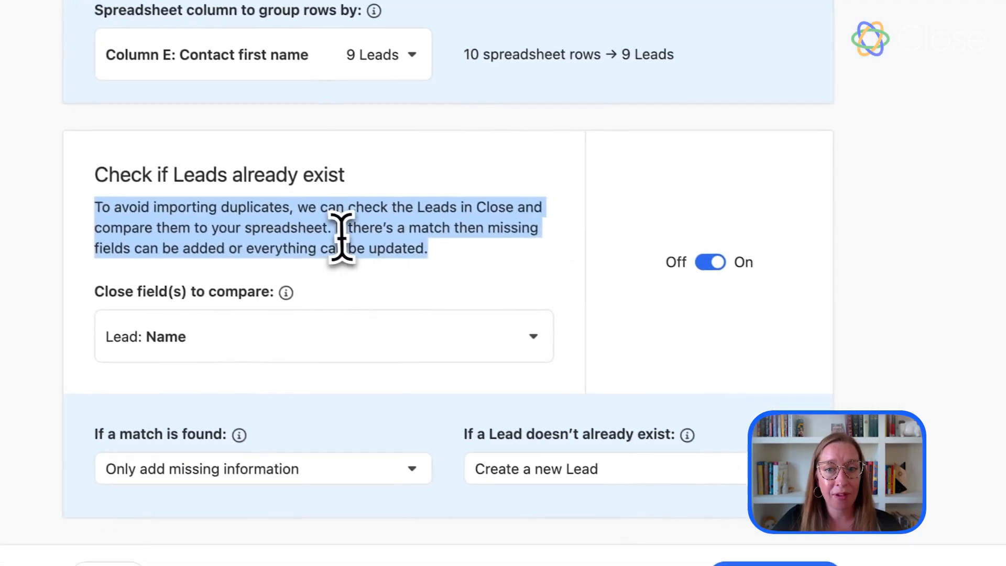
{"action": "left_click", "coordinate": [446, 274]}
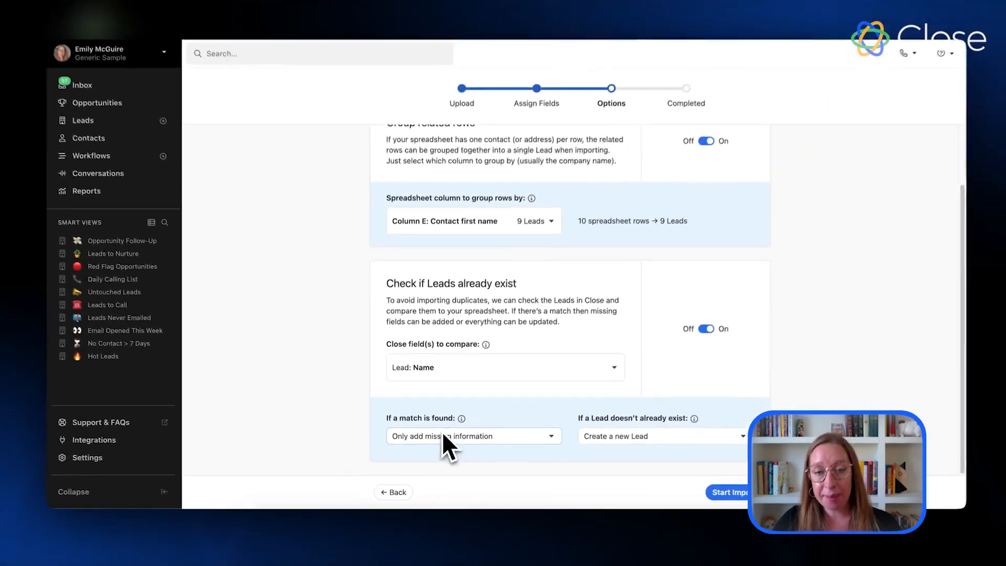
{"action": "left_click", "coordinate": [502, 440]}
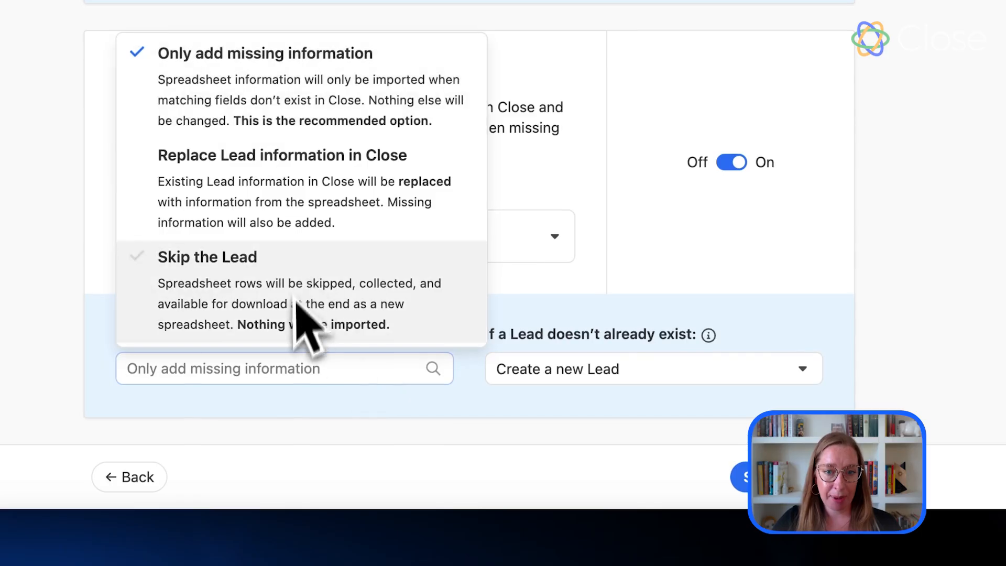
{"action": "left_click", "coordinate": [325, 371]}
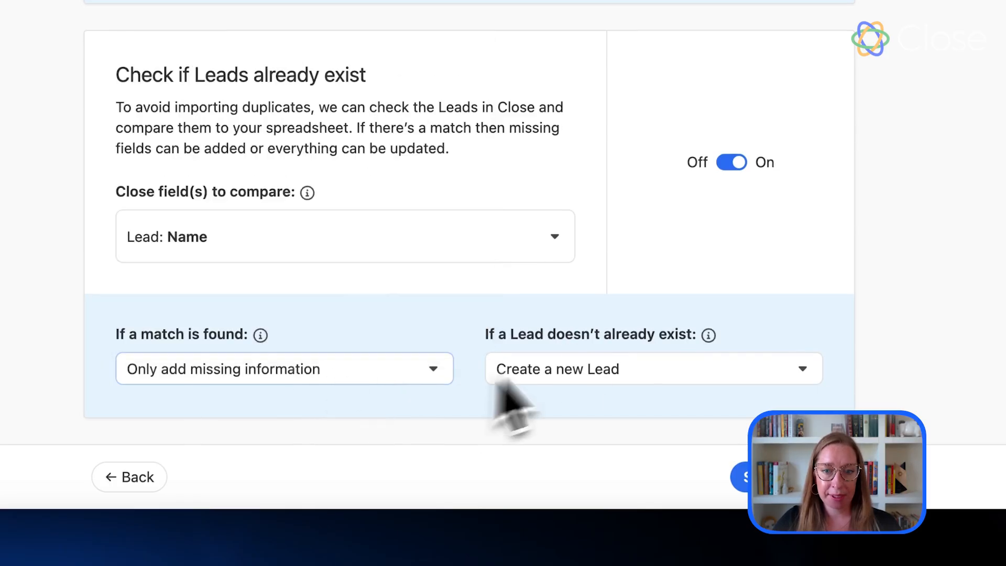
{"action": "left_click", "coordinate": [650, 369]}
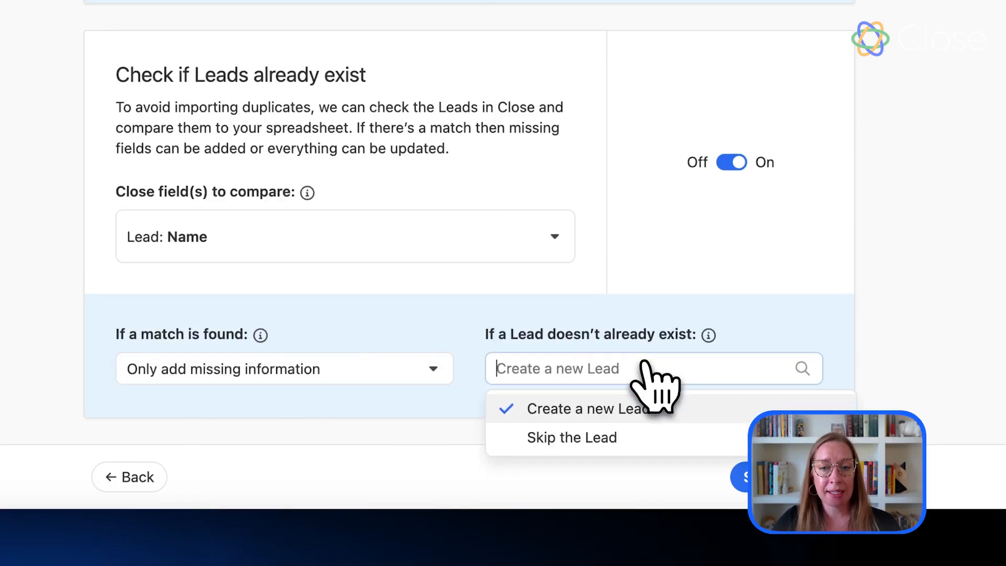
{"action": "left_click", "coordinate": [605, 409]}
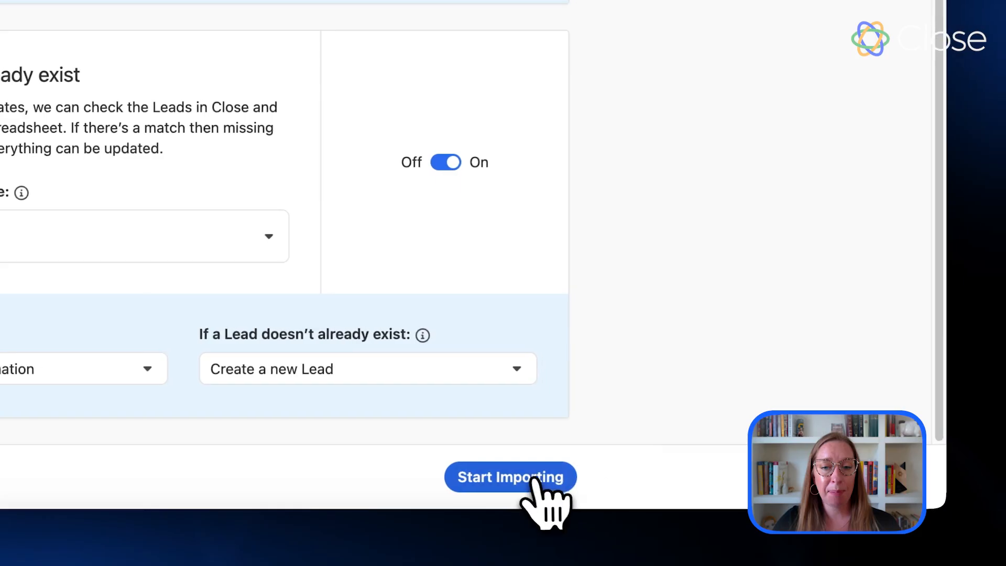
{"action": "left_click", "coordinate": [527, 478]}
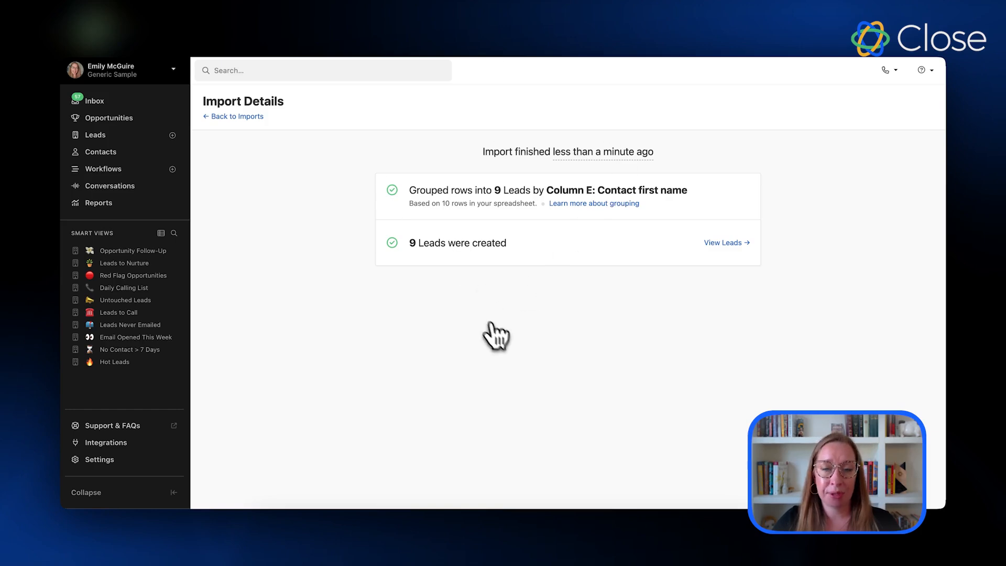
Open the import history and choose to undo the latest import of Sample_Close_Import_Data.csv
{"action": "left_click", "coordinate": [259, 117]}
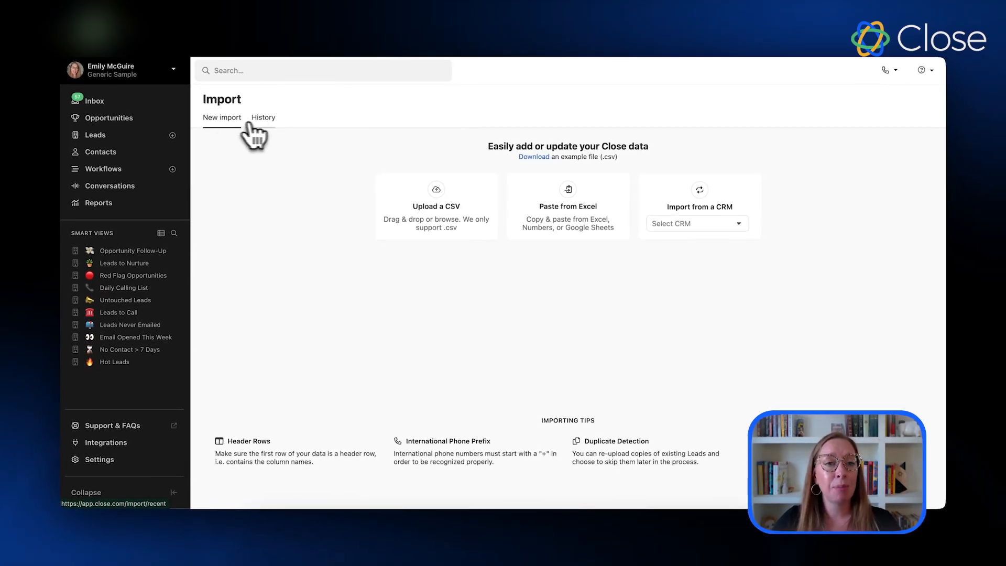
{"action": "left_click", "coordinate": [253, 121]}
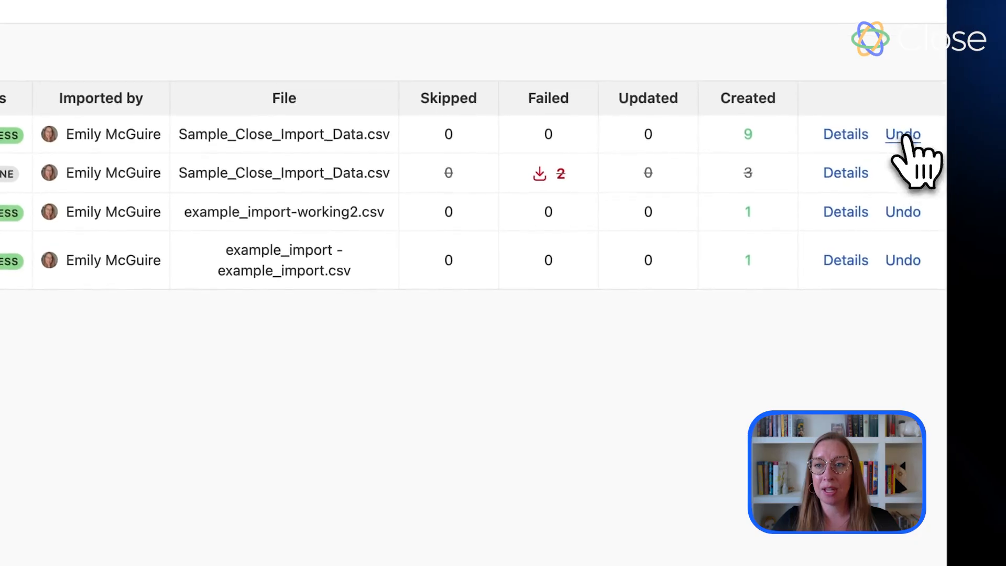
{"action": "left_click", "coordinate": [903, 134]}
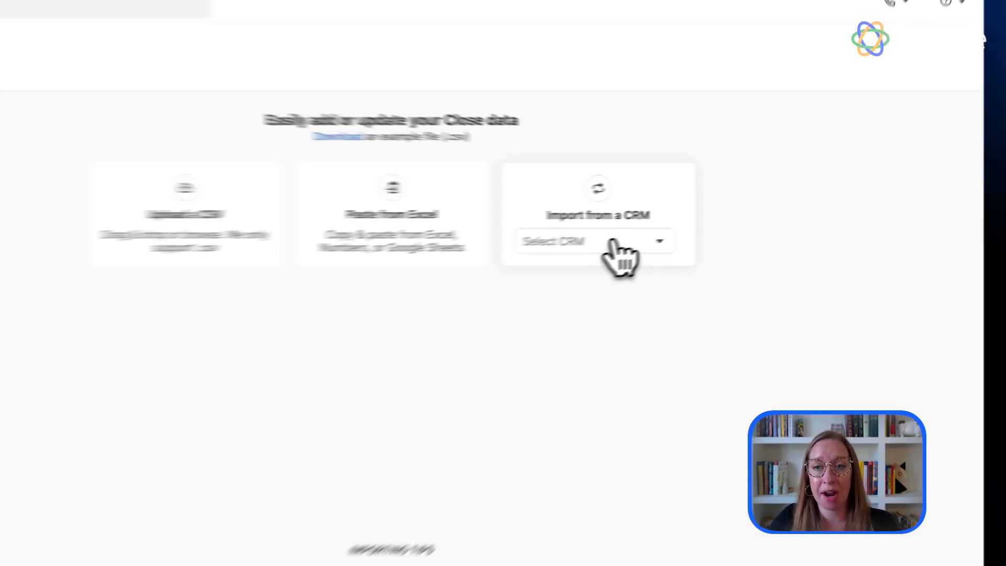
Select ActiveCampaign as the CRM to import from on the new import page
{"action": "left_click", "coordinate": [709, 224]}
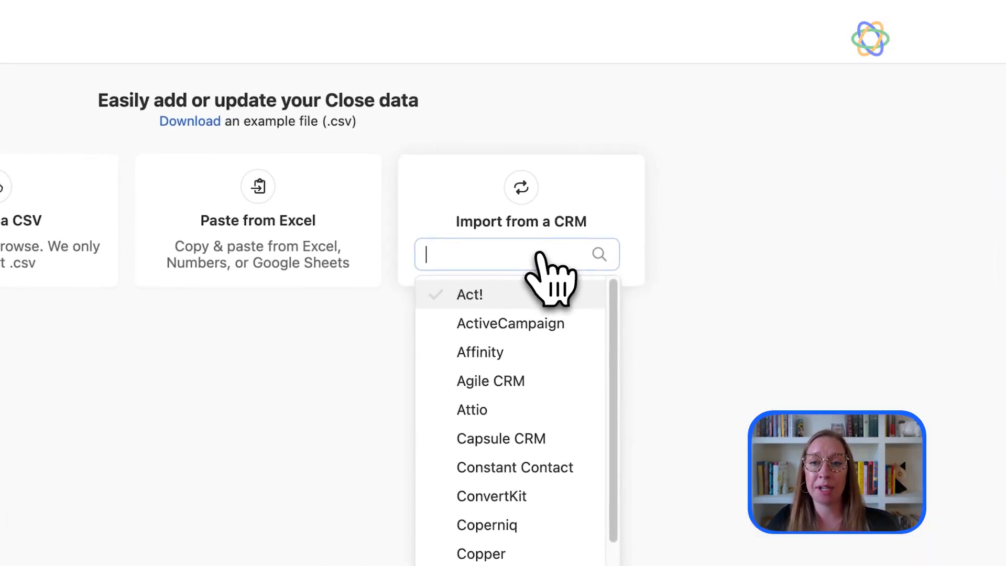
{"action": "left_click", "coordinate": [527, 328]}
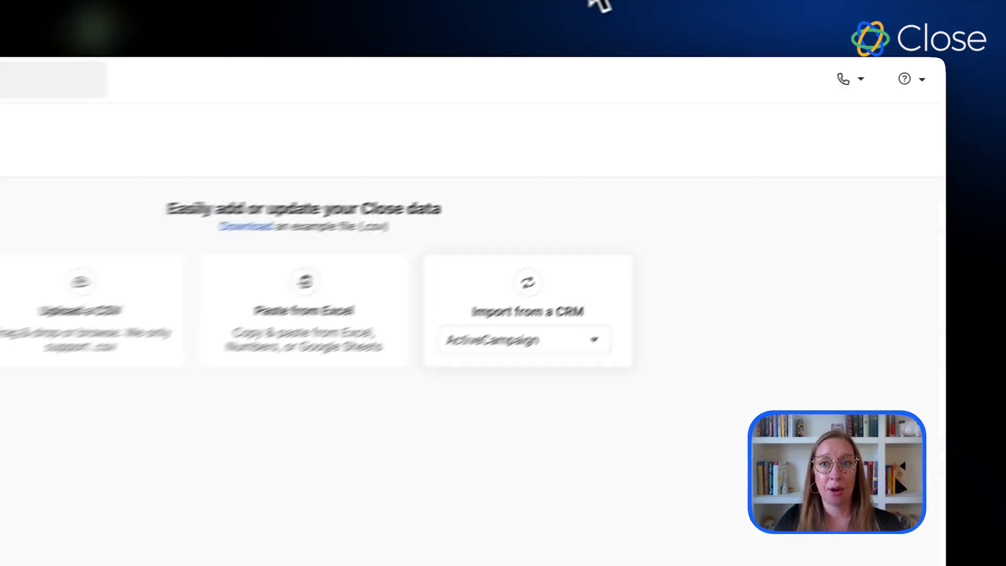
Change the CRM to import from to Pipedrive and proceed with the import
{"action": "left_click", "coordinate": [545, 339]}
{"action": "scroll", "coordinate": [472, 558], "scroll_direction": "down", "scroll_amount": 10}
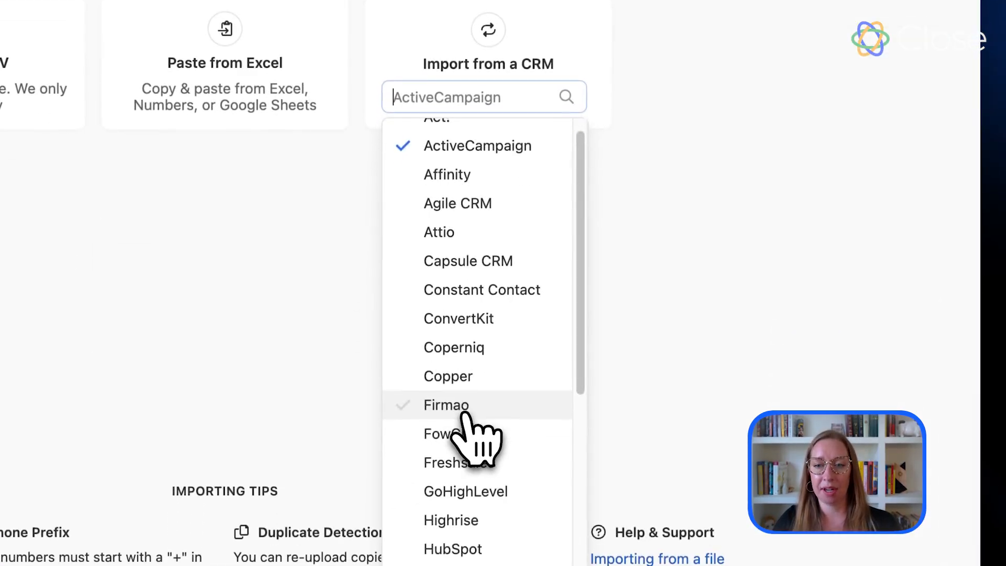
{"action": "left_click", "coordinate": [455, 347]}
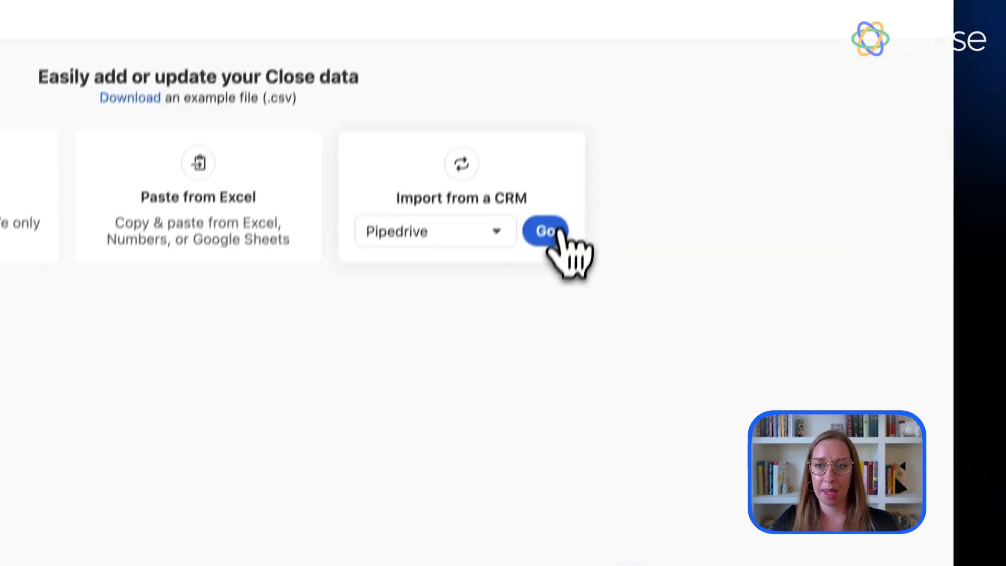
{"action": "left_click", "coordinate": [541, 231]}
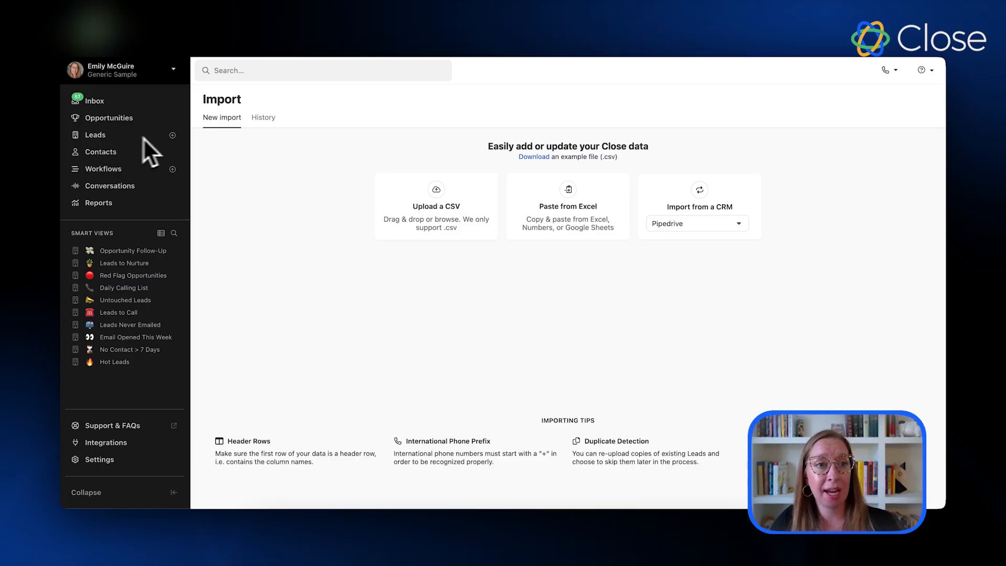
View the New Lead form and close it without creating a lead, and open the potential contacts review from the Inbox
{"action": "left_click", "coordinate": [173, 136]}
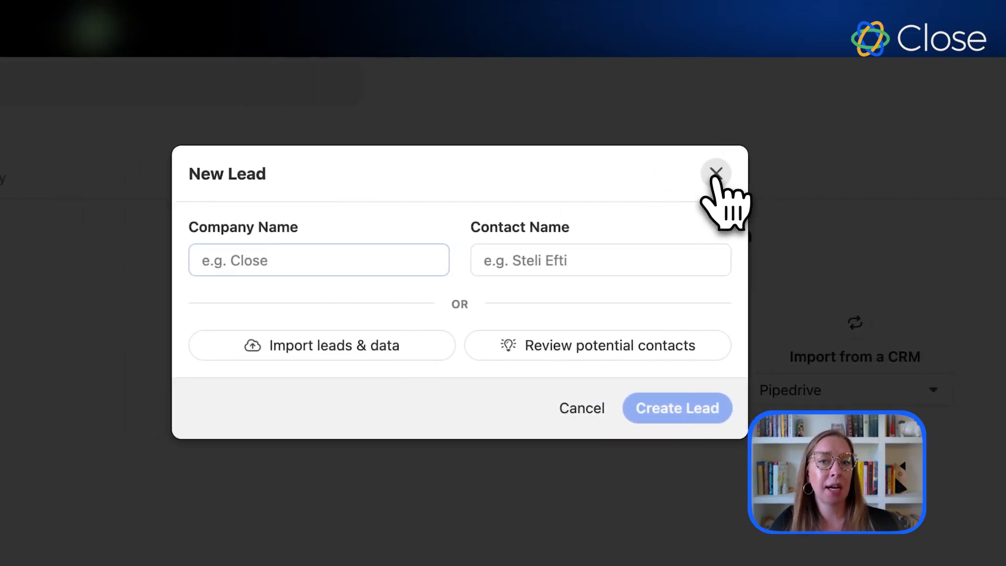
{"action": "left_click", "coordinate": [716, 173]}
{"action": "left_click", "coordinate": [236, 144]}
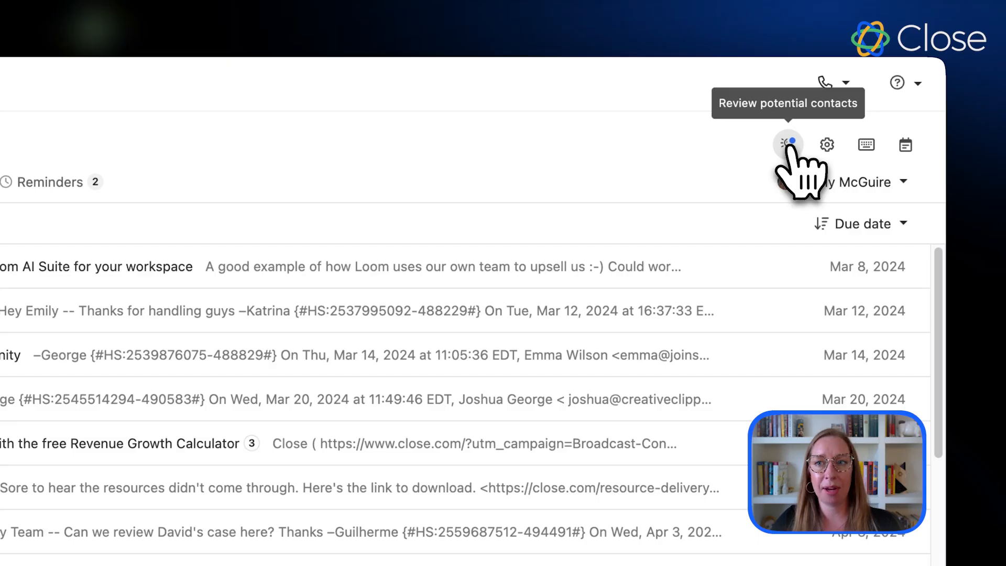
{"action": "left_click", "coordinate": [786, 146]}
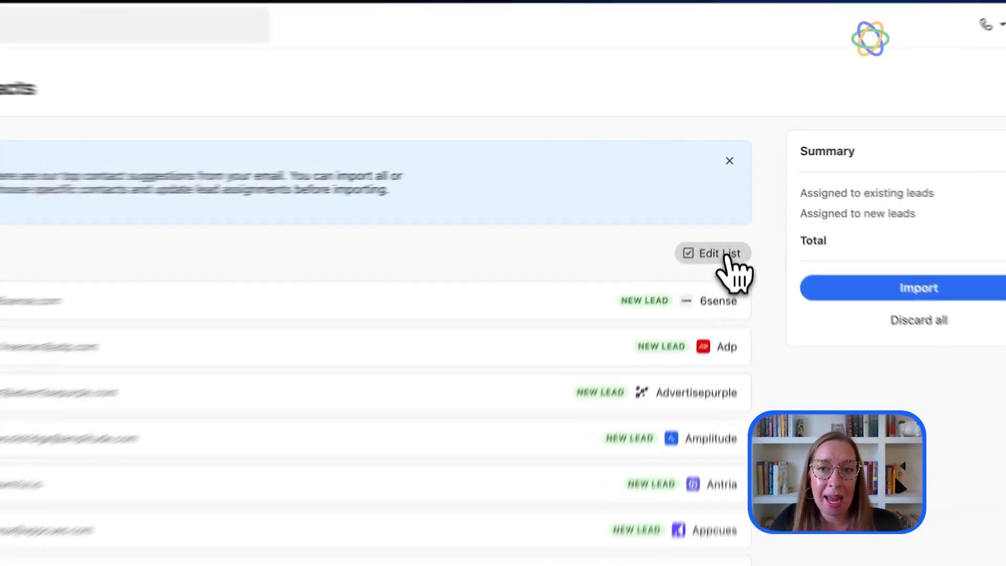
Edit the list of potential contacts and deselect the first, second, fourth and fifth contacts so they are excluded from the import
{"action": "left_click", "coordinate": [729, 209]}
{"action": "left_click", "coordinate": [228, 243]}
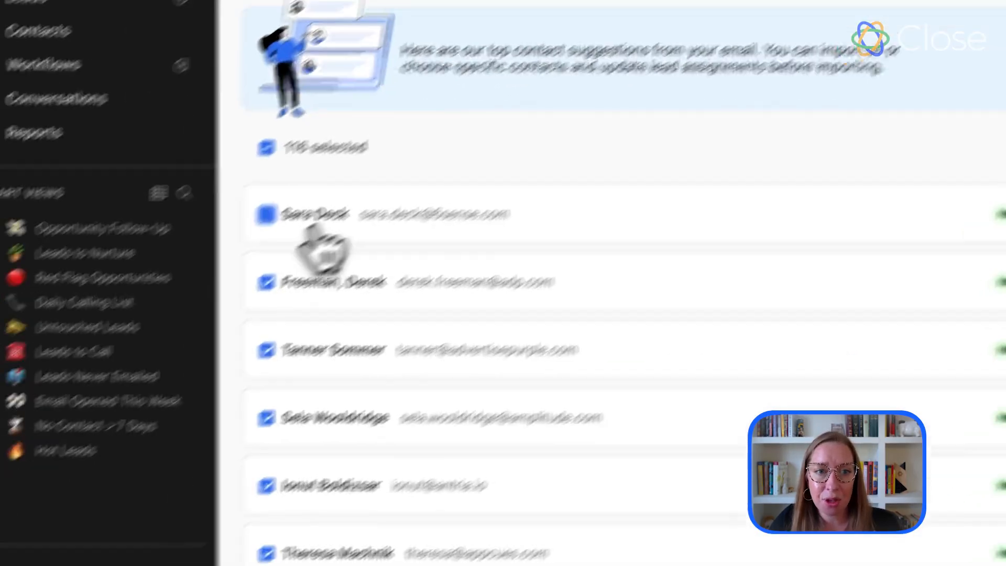
{"action": "left_click", "coordinate": [245, 280]}
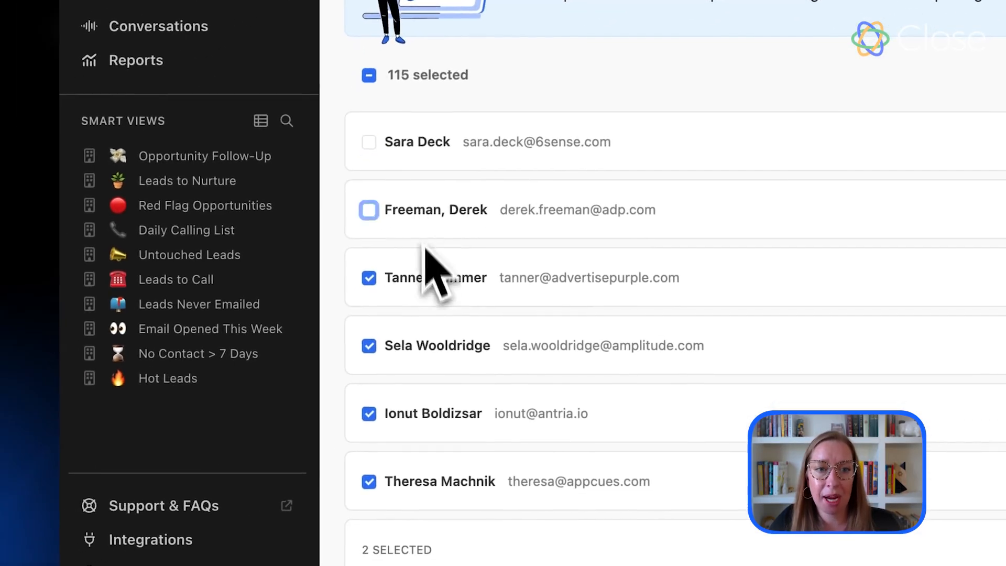
{"action": "left_click", "coordinate": [452, 343]}
{"action": "left_click", "coordinate": [464, 425]}
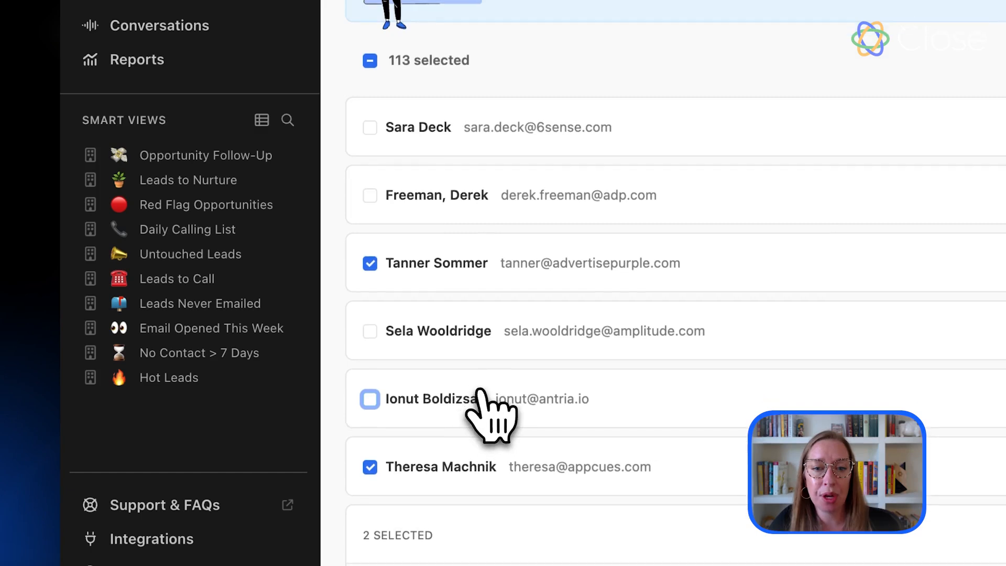
{"action": "scroll", "coordinate": [422, 387], "scroll_direction": "down", "scroll_amount": 1}
{"action": "scroll", "coordinate": [419, 382], "scroll_direction": "up", "scroll_amount": 1}
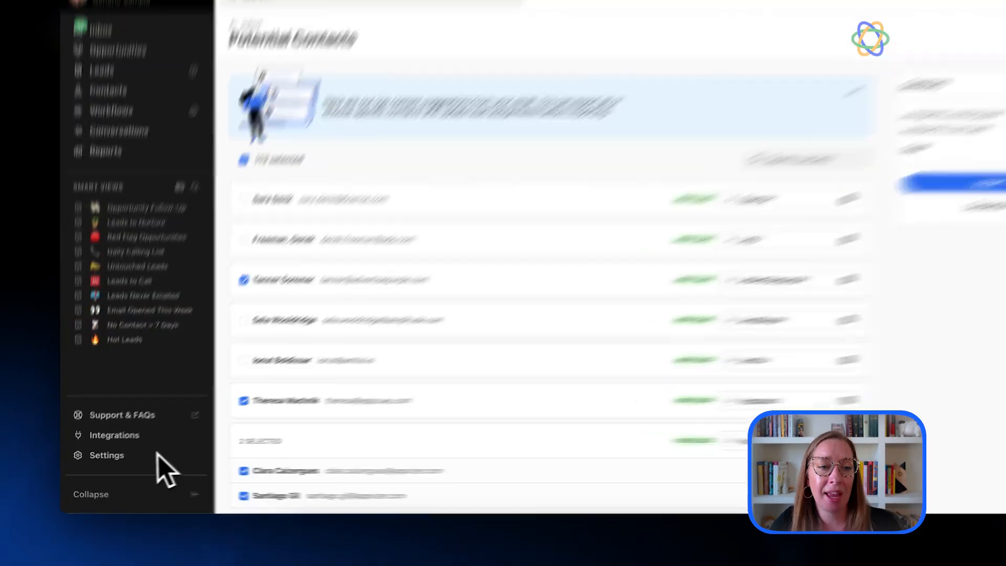
Leave the potential contacts and open the account settings
{"action": "left_click", "coordinate": [137, 445]}
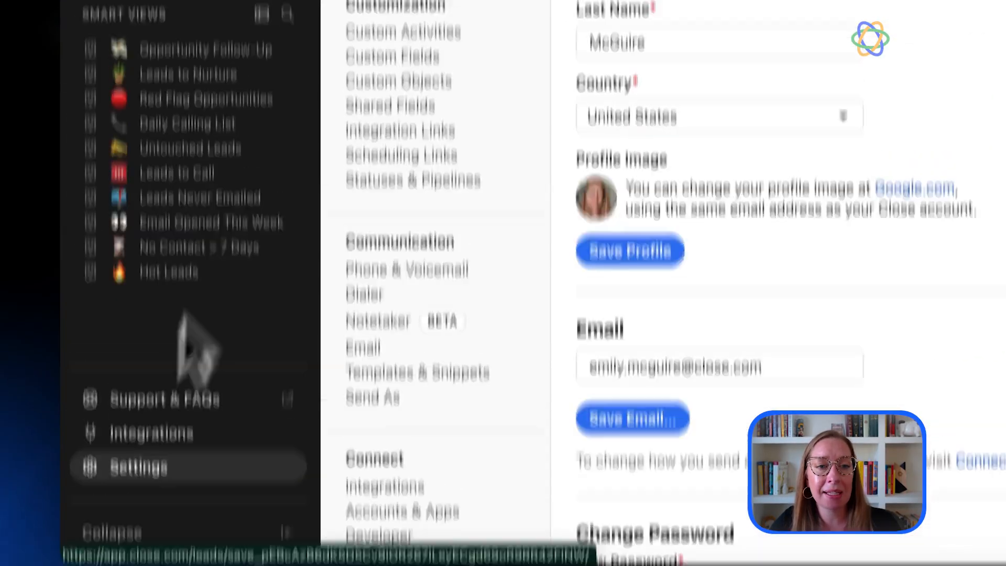
{"action": "left_click", "coordinate": [381, 332]}
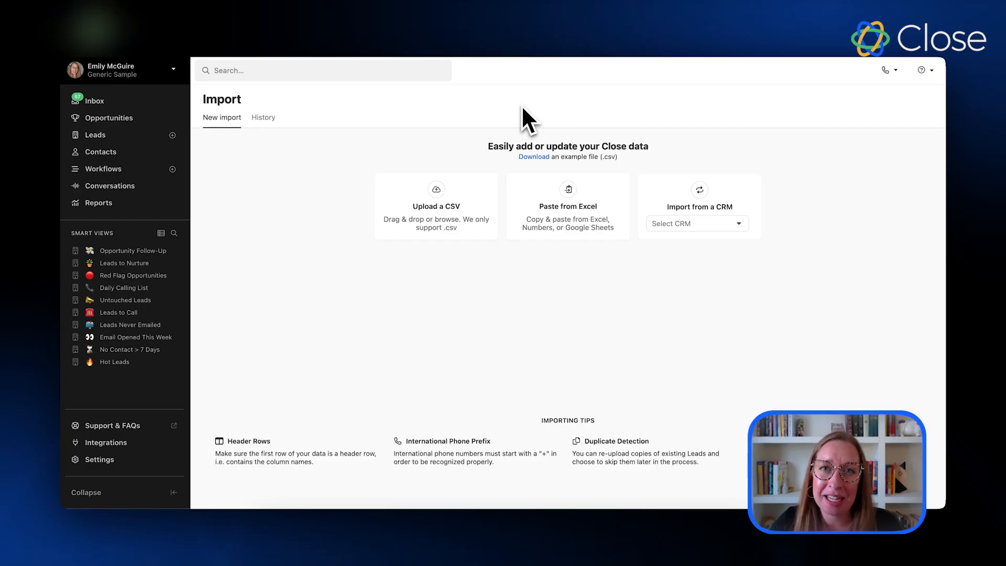
Open the Contact support form from the help options on the Import page
{"action": "left_click", "coordinate": [924, 70]}
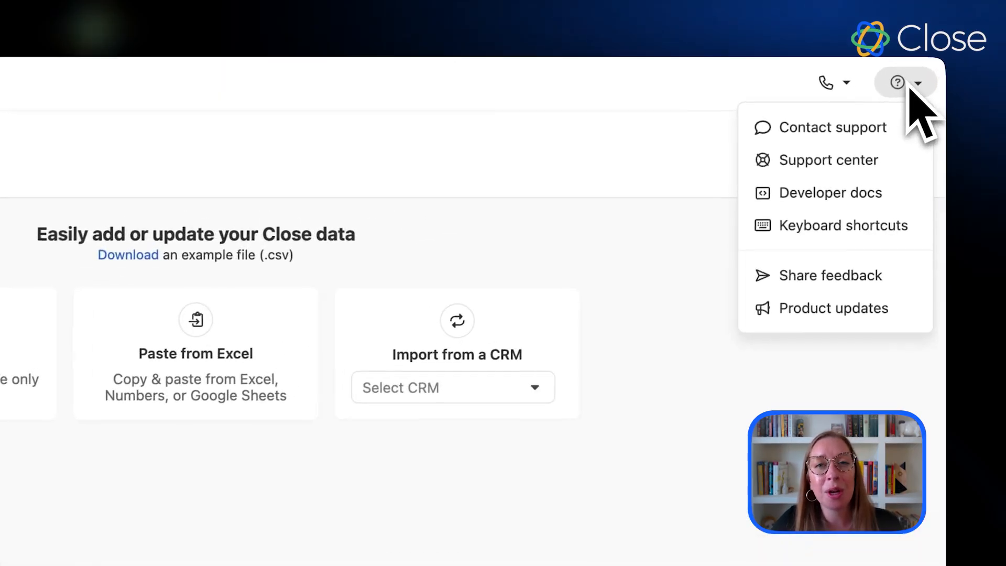
{"action": "left_click", "coordinate": [899, 126]}
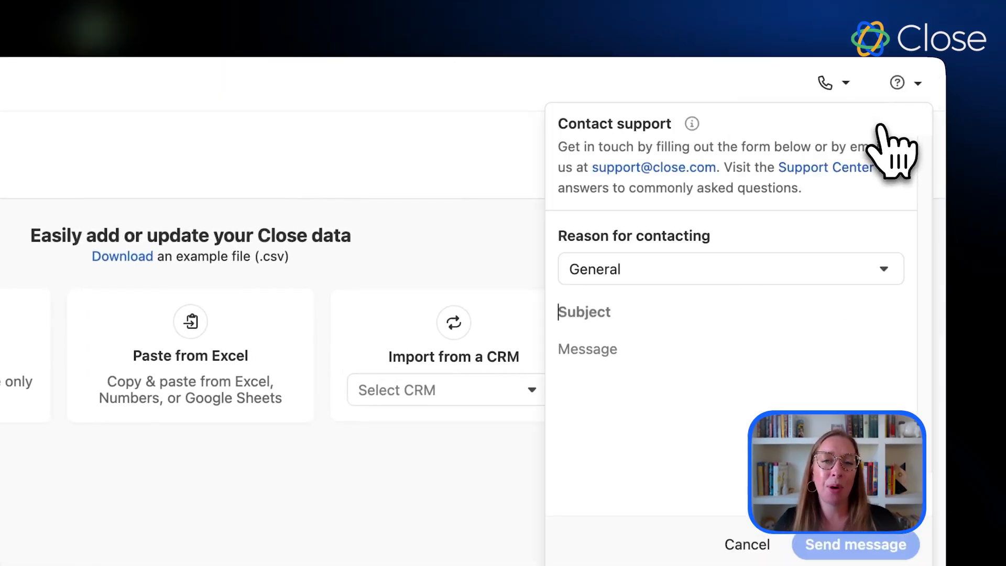